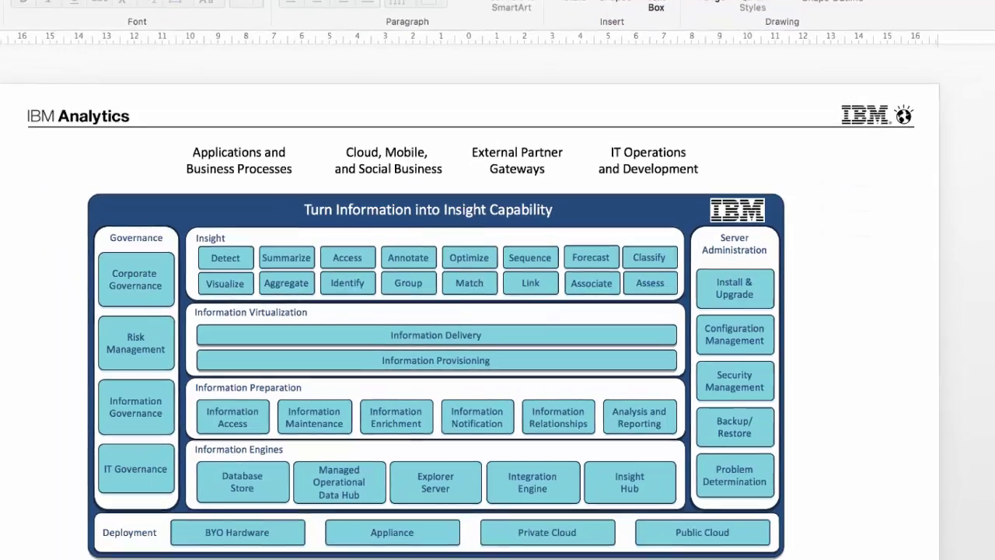
On slide 2, enlarge the Hadoop logo and move the R logo down so it overlaps the mongoDB logo
left_click(6, 175)
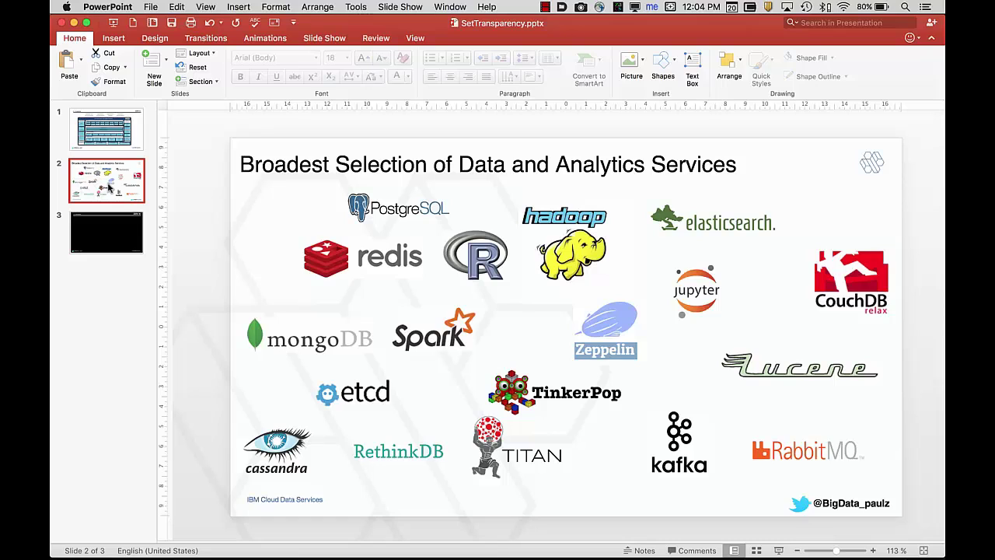
left_click(569, 248)
left_click_drag(518, 304, 482, 341)
left_click_drag(467, 250, 314, 303)
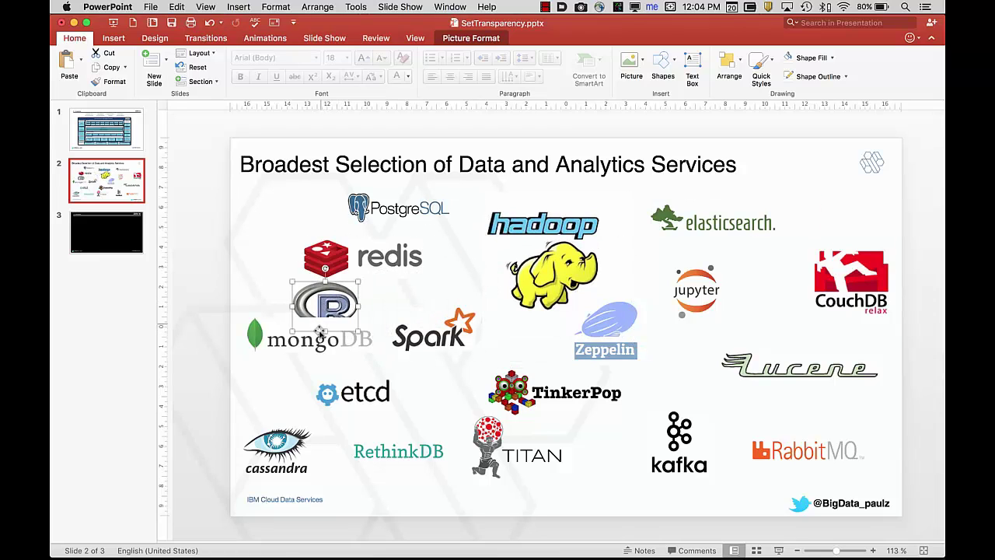
left_click_drag(553, 276, 549, 265)
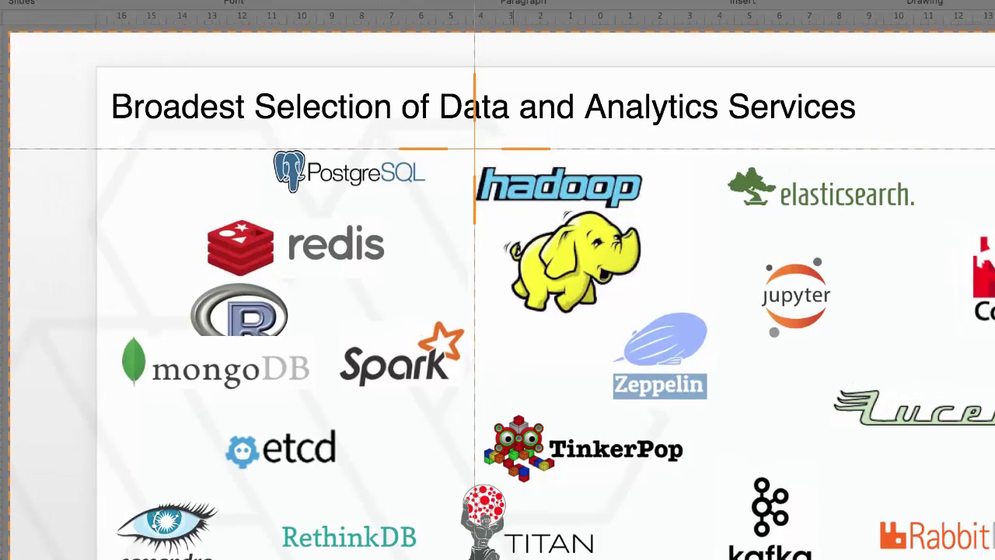
Capture a screenshot of the area tightly around the Hadoop logo, 186 x 165 pixels
left_click_drag(478, 162, 648, 315)
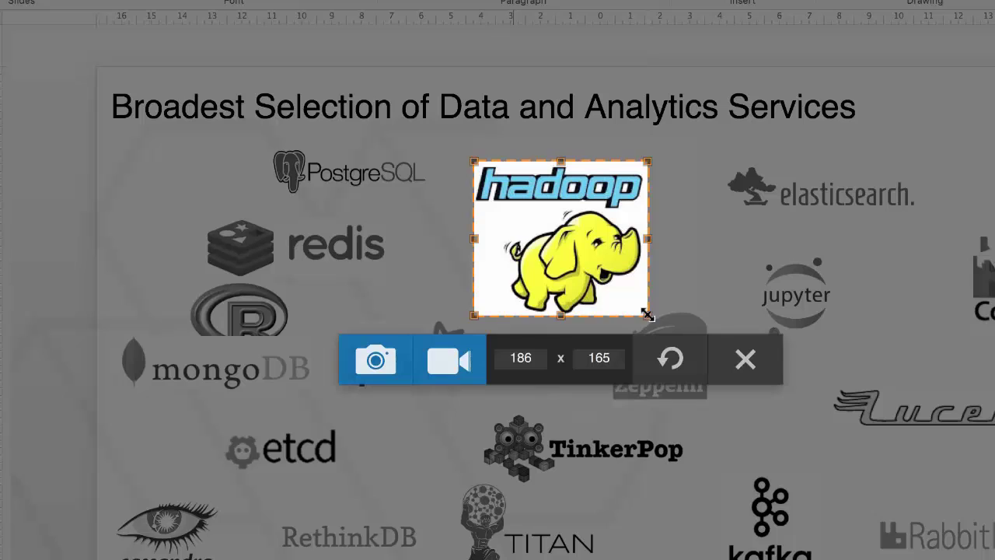
left_click(376, 362)
Crop the empty margins above, below and to the right of the Hadoop logo to about 5.44 x 6.12 cm, and shift it slightly upward
left_click(543, 206)
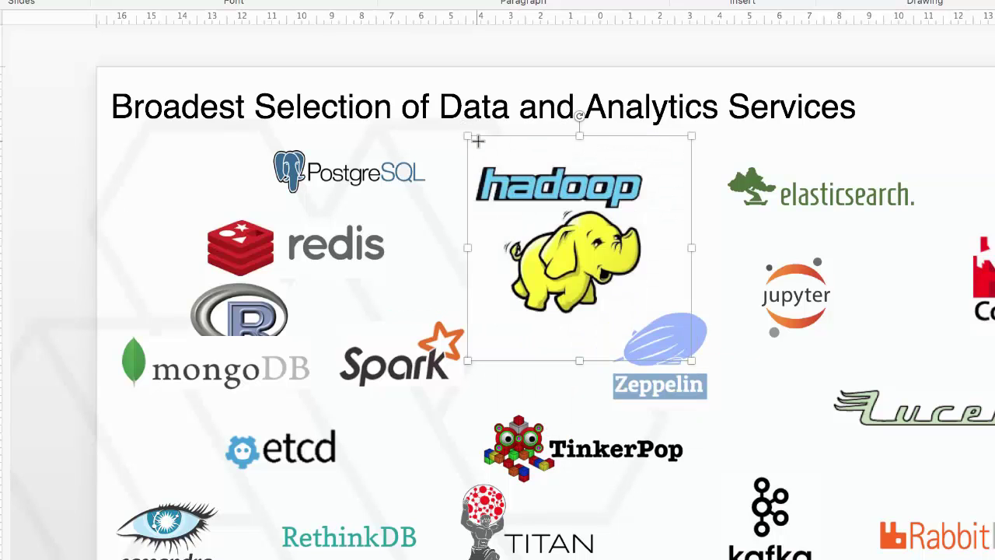
double_click(542, 198)
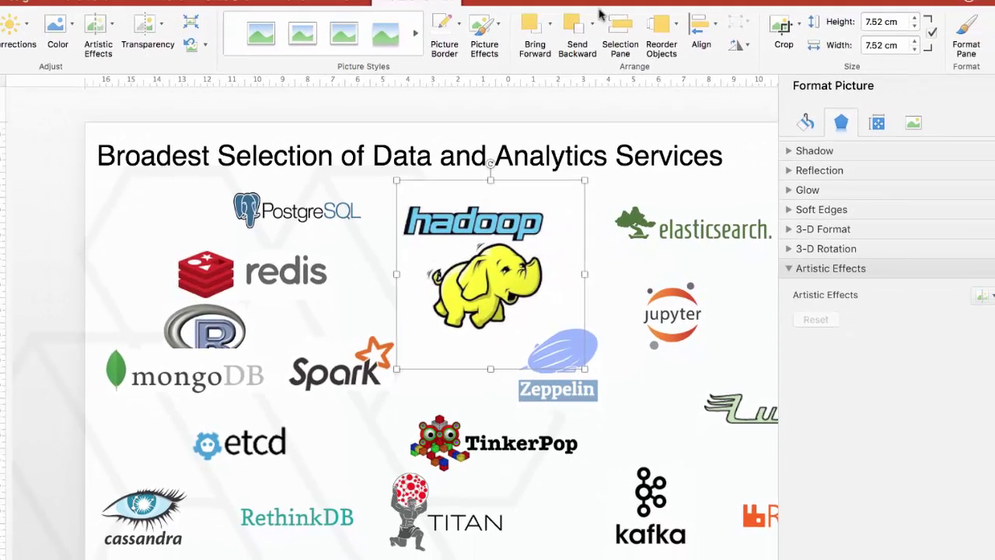
left_click(800, 25)
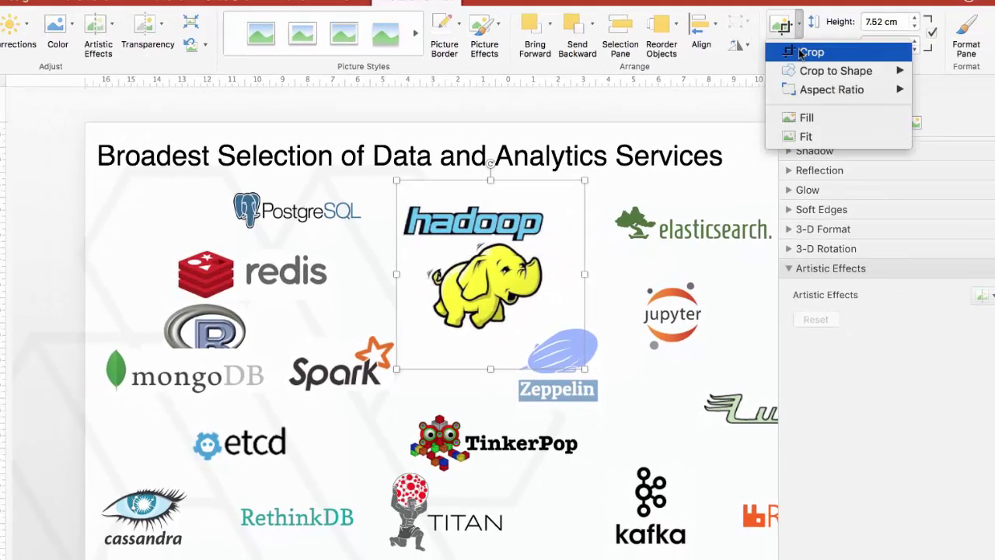
left_click(778, 21)
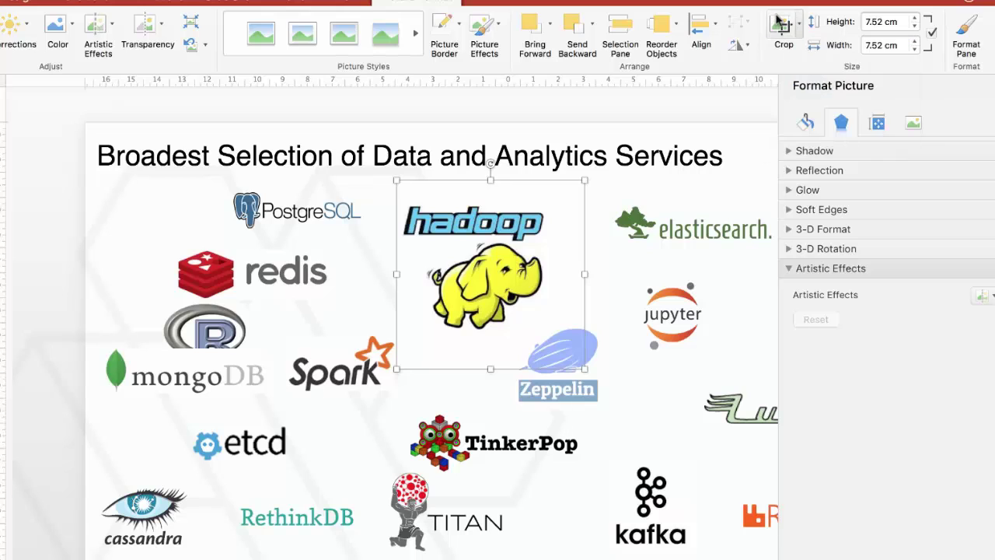
left_click(778, 22)
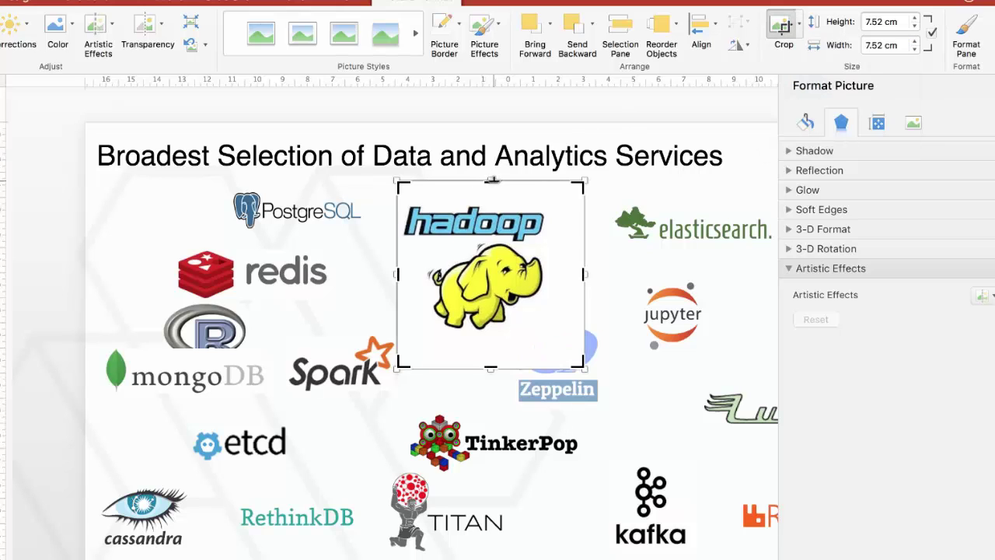
mouse_move(493, 181)
left_mouse_down()
mouse_move(490, 208)
mouse_move(487, 200)
left_mouse_up()
left_click_drag(584, 278, 552, 284)
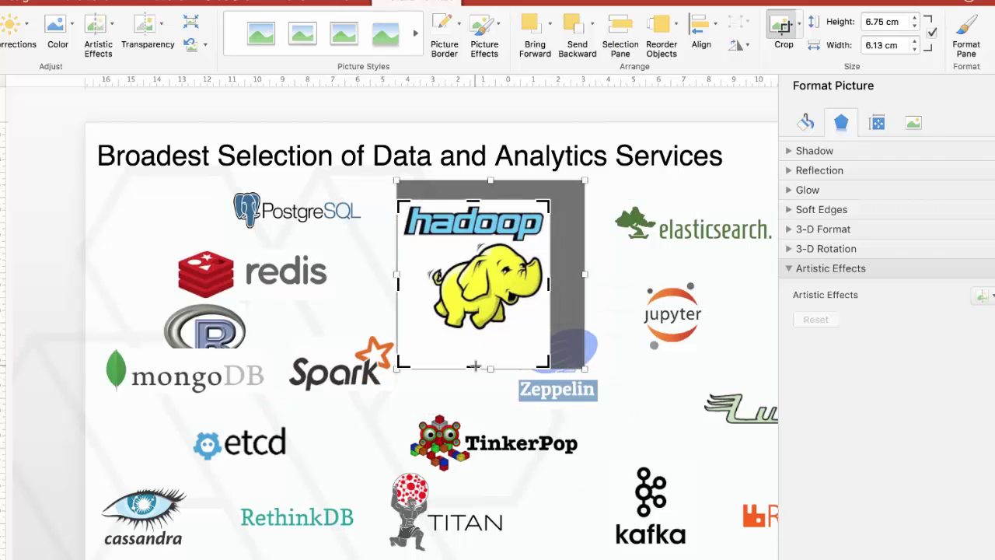
left_click_drag(477, 369, 477, 337)
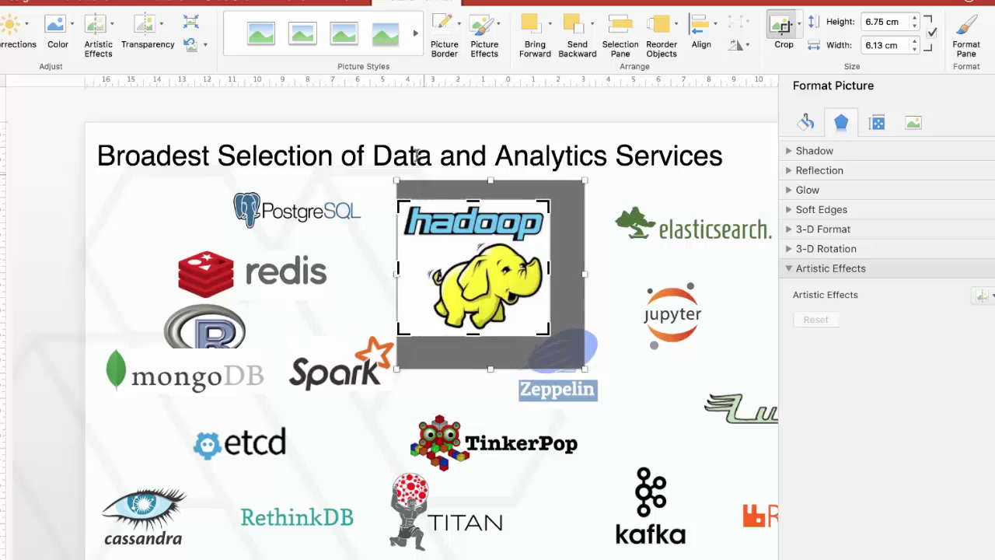
left_click(415, 111)
left_click_drag(475, 267, 478, 255)
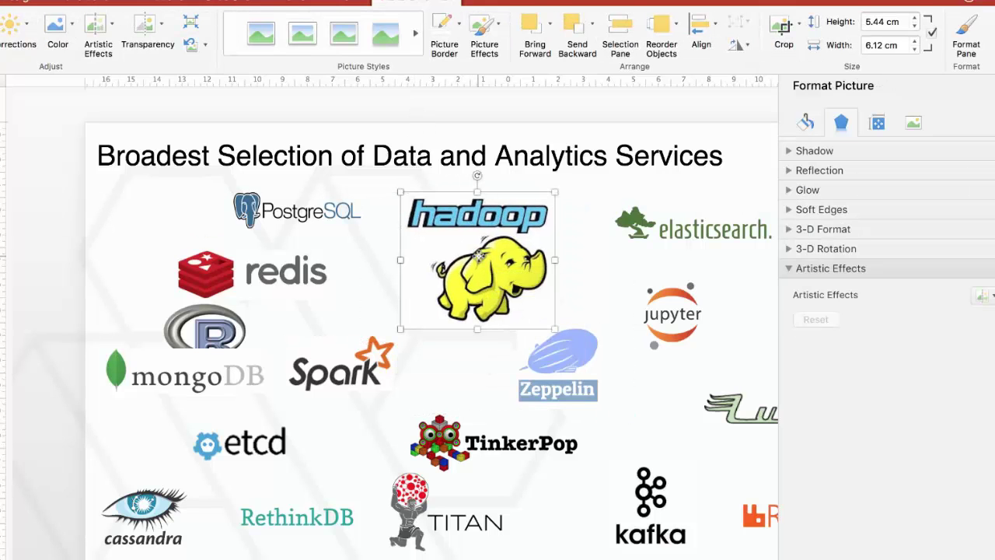
Try rearranging the logos by moving Hadoop above Jupyter, elasticsearch beside PostgreSQL, and Zeppelin slightly down and to the right
left_click_drag(479, 256, 657, 241)
left_click(751, 237)
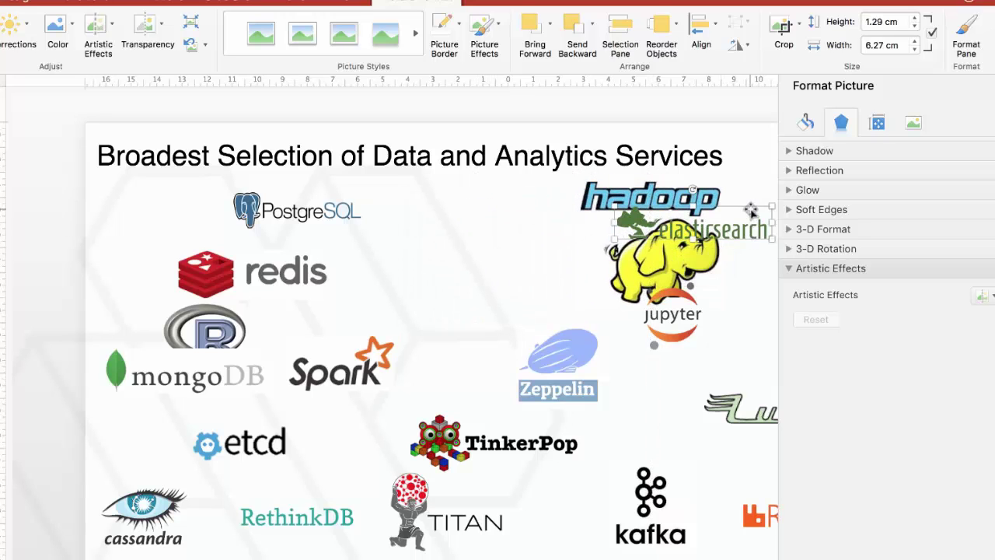
left_click_drag(751, 209, 529, 210)
left_click_drag(567, 342, 636, 374)
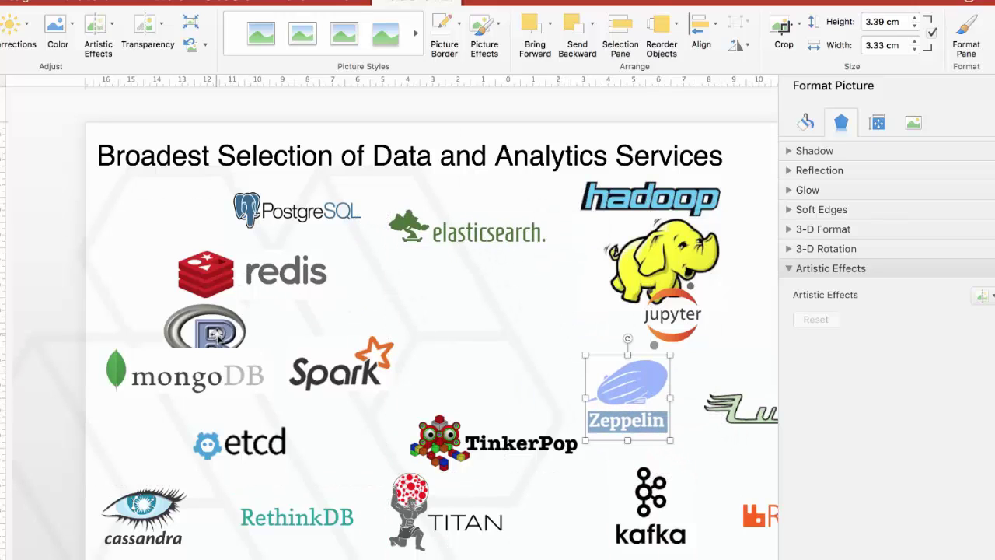
Try moving redis below elasticsearch, R beside PostgreSQL, Titan below PostgreSQL, and Spark below TinkerPop
left_click_drag(212, 285, 471, 317)
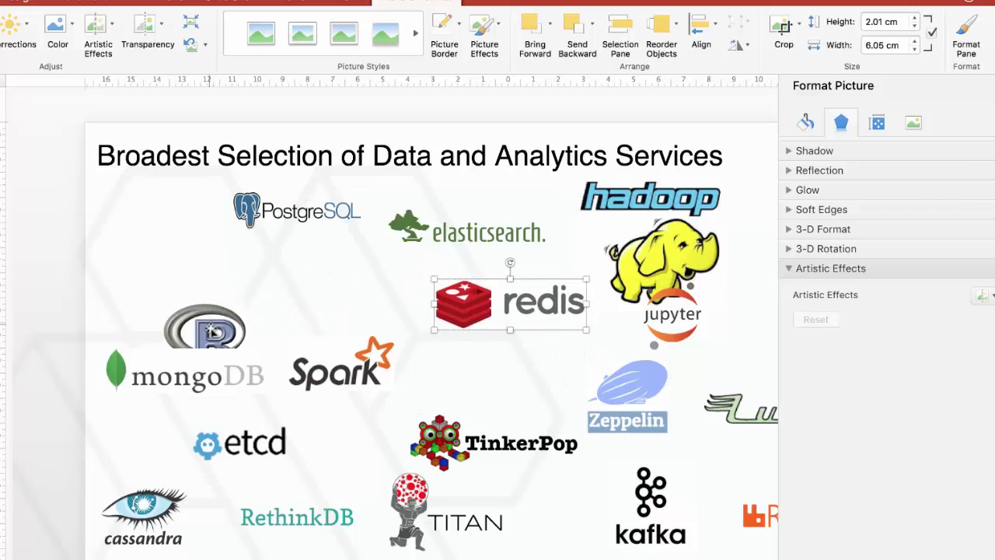
left_click_drag(204, 326, 181, 244)
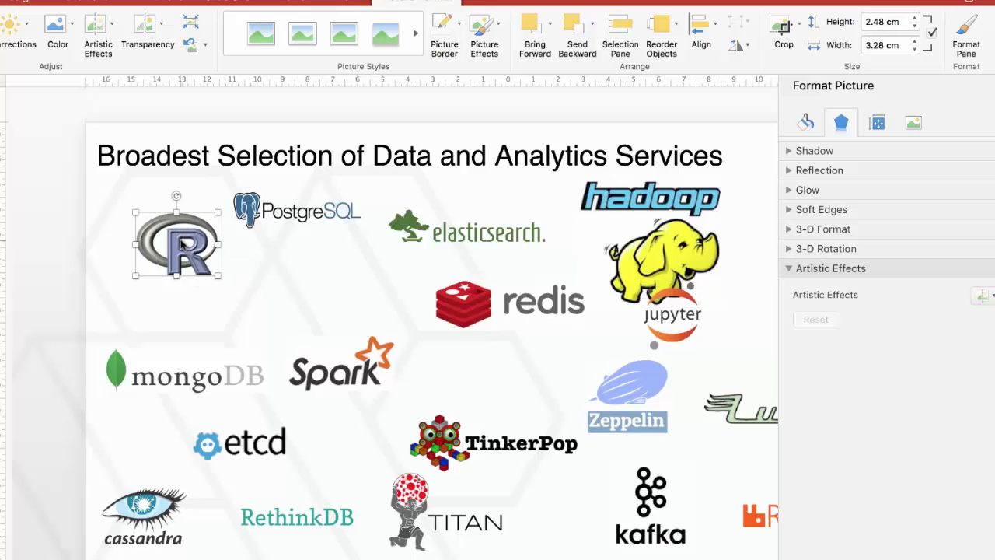
left_click_drag(412, 509, 303, 284)
left_click_drag(320, 370, 513, 546)
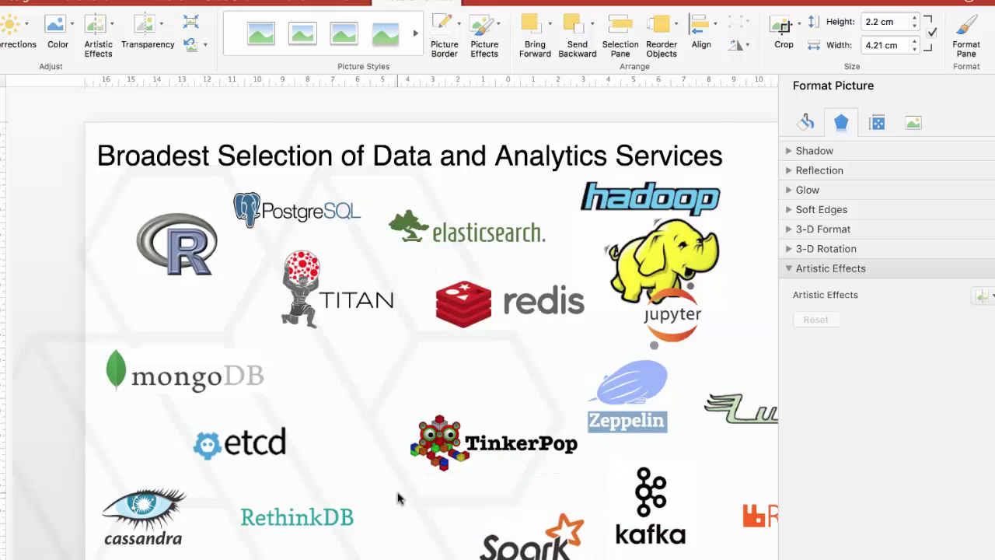
left_click(401, 499)
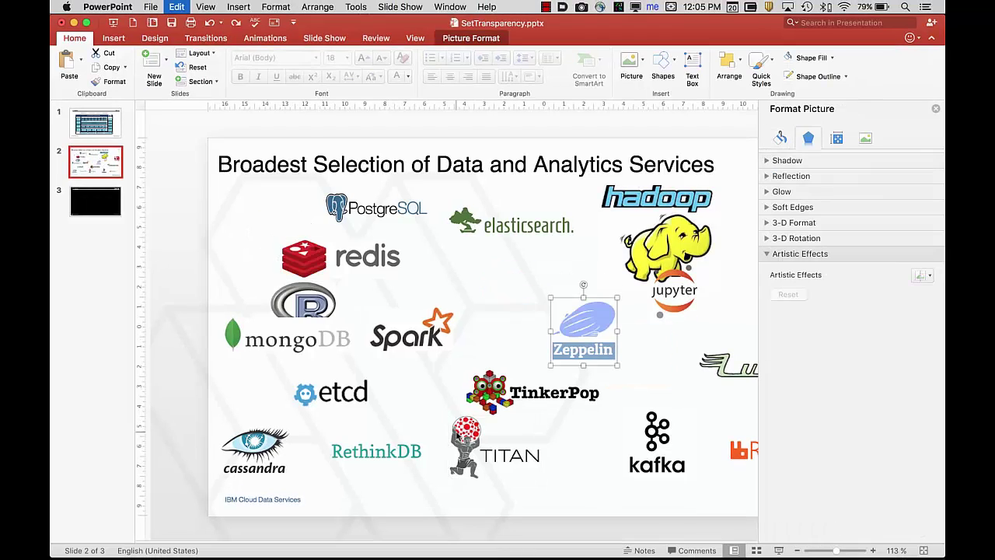
Undo the logo moves made since the Hadoop picture was cropped and repositioned
key("super+z")
key("super+z")
key("super+z")
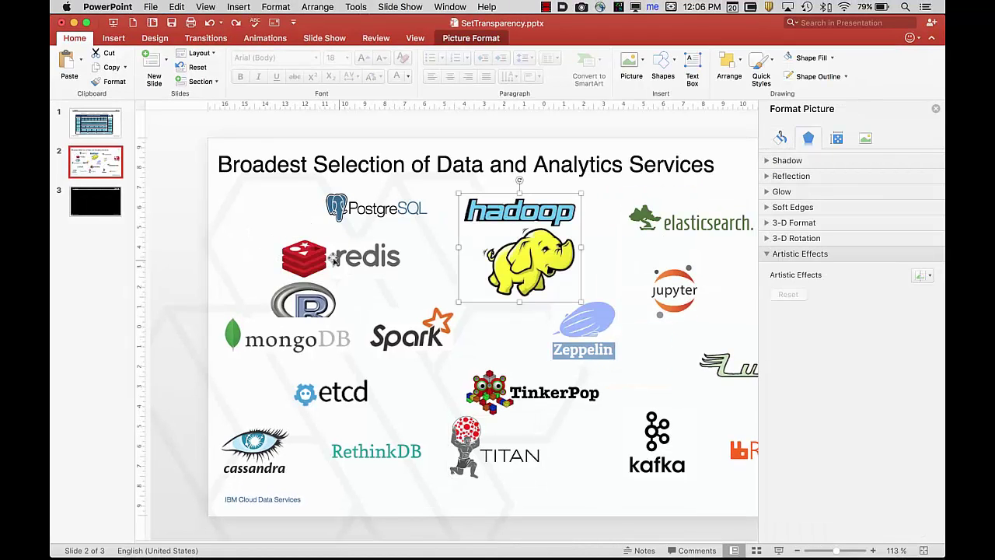
Move redis to the slide's left edge and R below PostgreSQL, and apply Set Transparent Color to the R logo's white background
left_click_drag(327, 256, 261, 231)
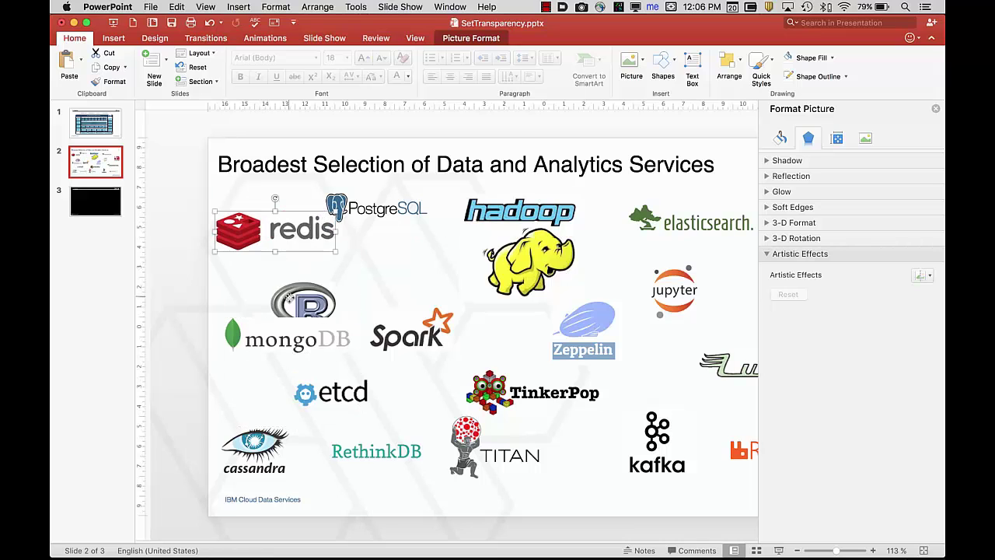
left_click_drag(289, 298, 350, 267)
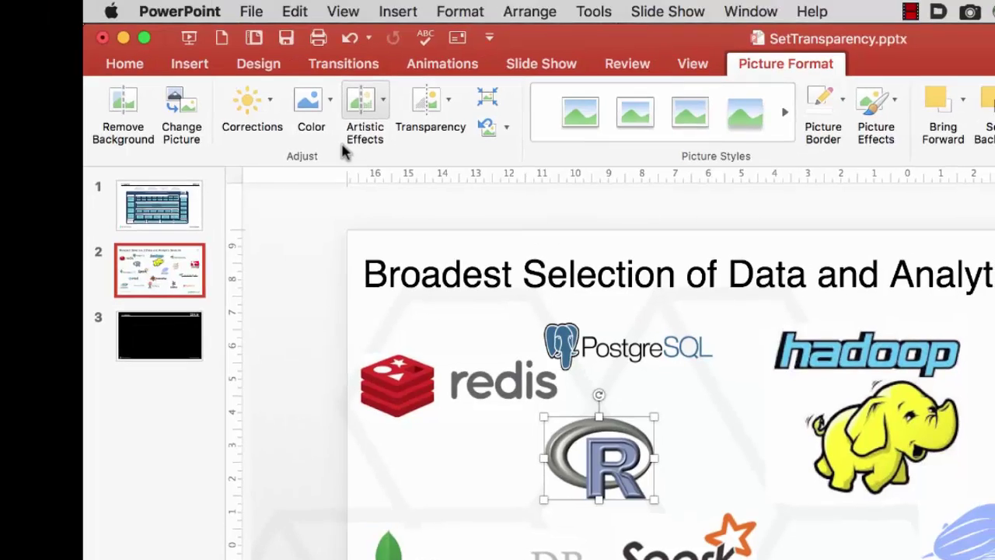
left_click(331, 102)
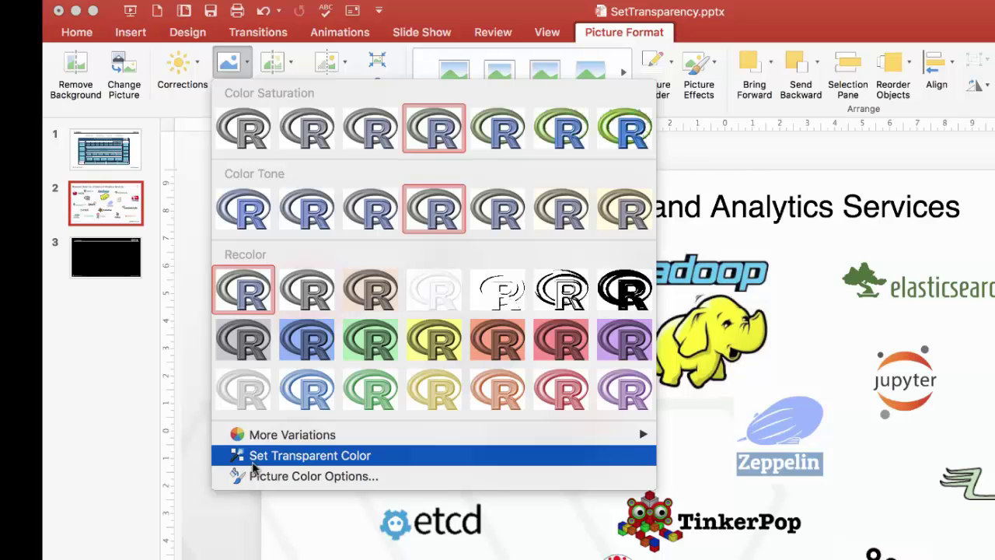
left_click(253, 462)
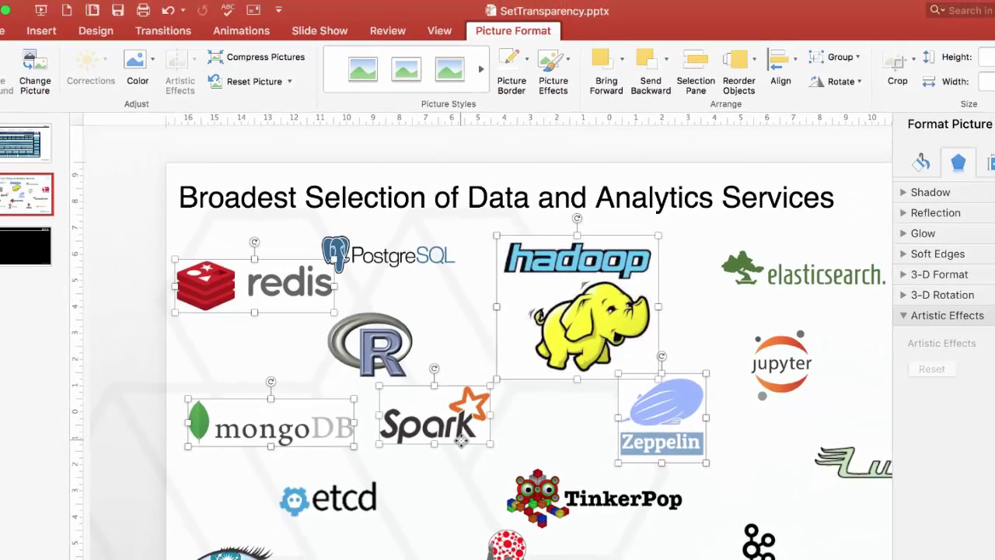
Set white as the transparent color for the redis, Hadoop, mongoDB, Spark and Zeppelin logos together
left_click(134, 71)
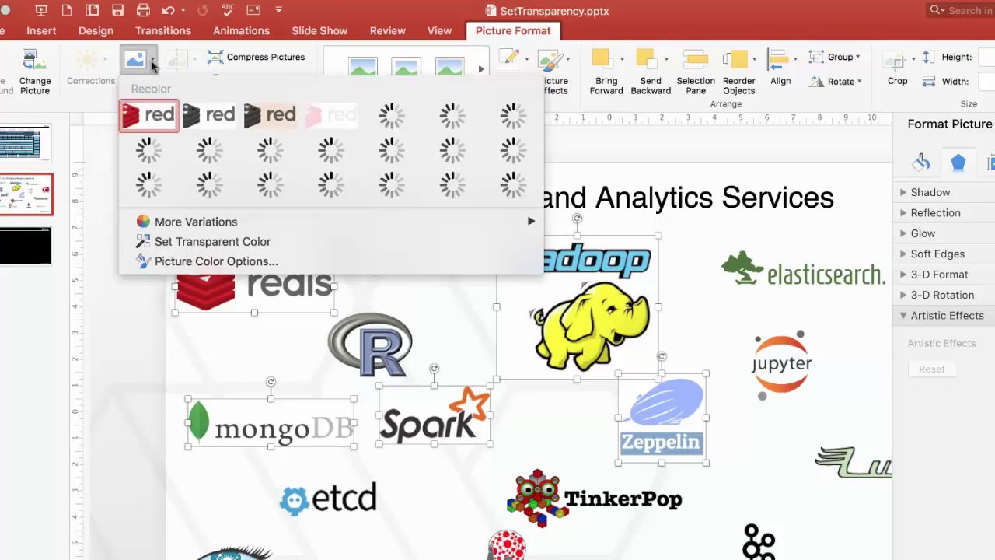
left_click(176, 241)
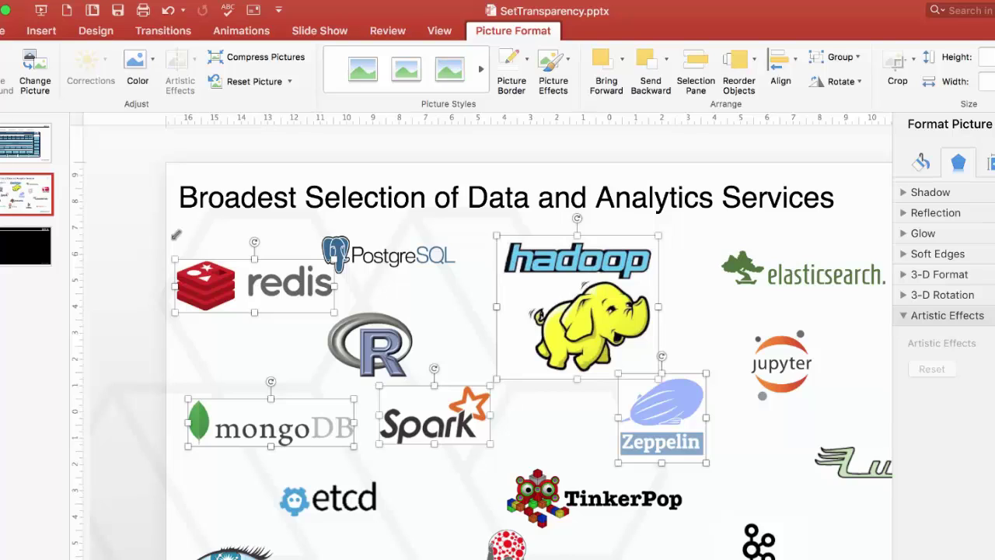
left_click(519, 344)
left_click(144, 343)
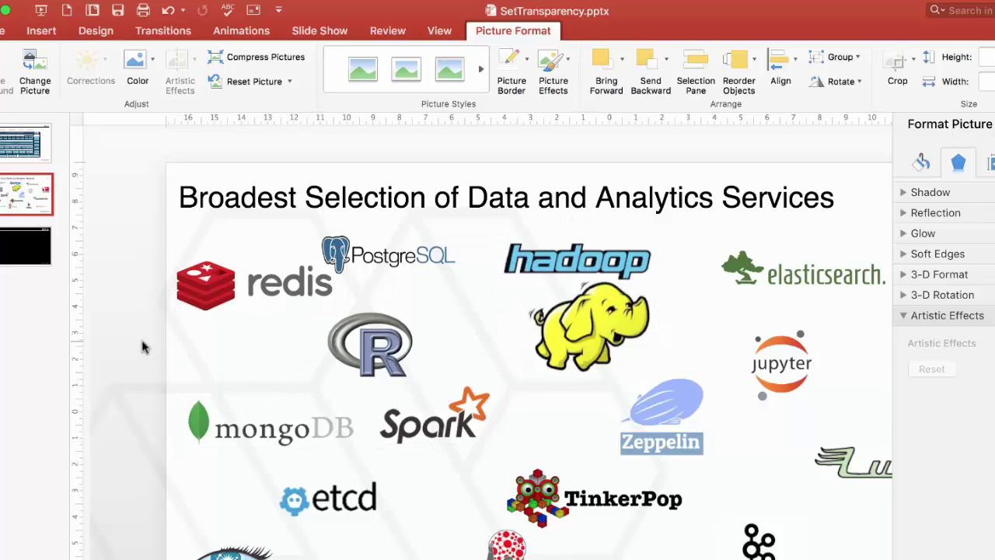
Copy the mongoDB, Spark and elasticsearch logos from slide 2 onto the black slide 3
left_click(310, 437)
left_click(422, 424, "shift")
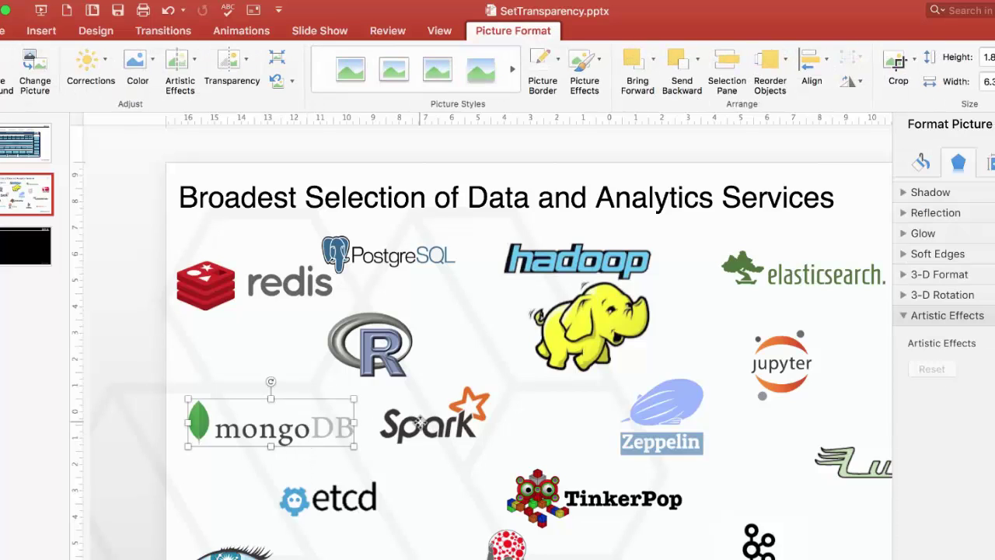
left_click(788, 284, "shift")
key("super+c")
left_click(35, 253)
key("super+v")
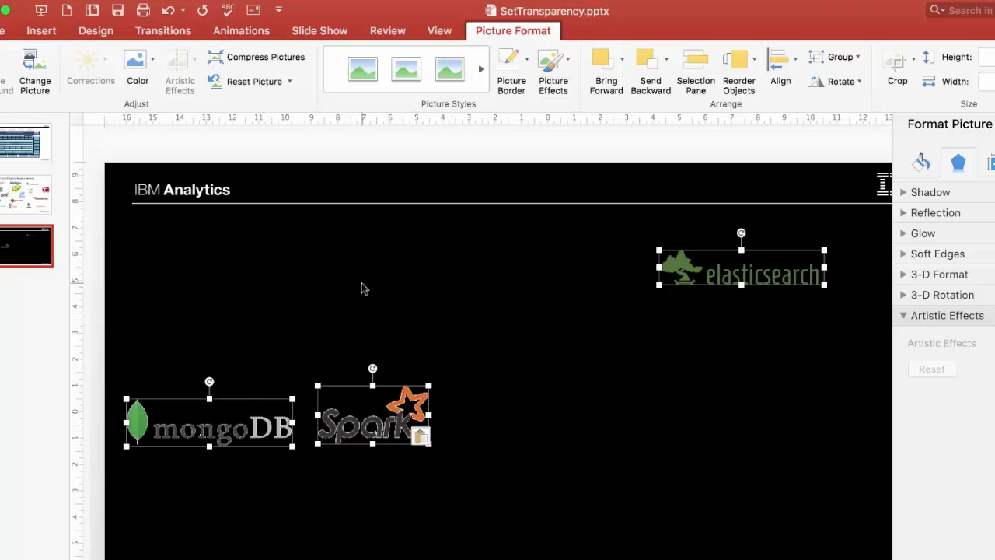
left_click(363, 287)
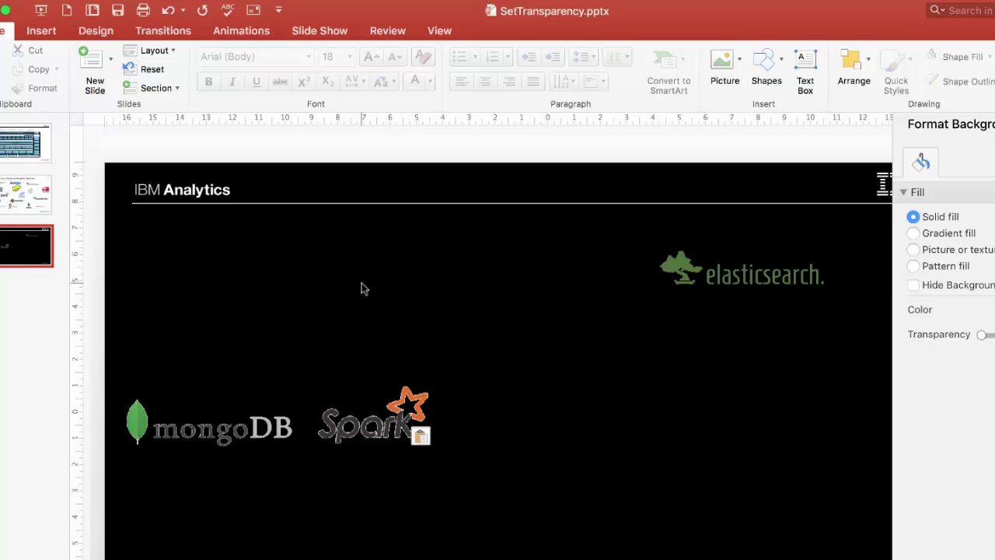
On slide 1, enlarge the IBM logo above the Server Administration column by extending its upper-left corner outward
left_click(11, 151)
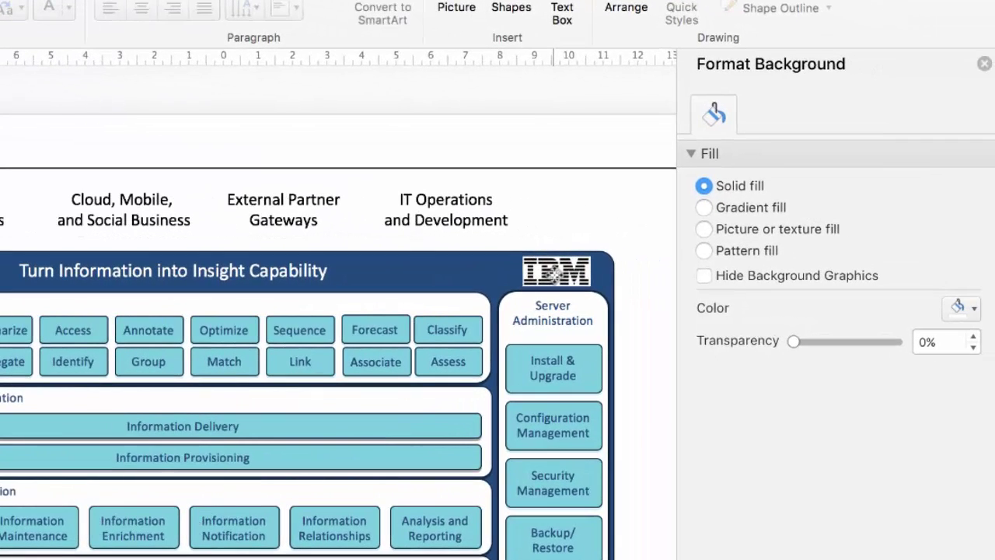
left_click(801, 285)
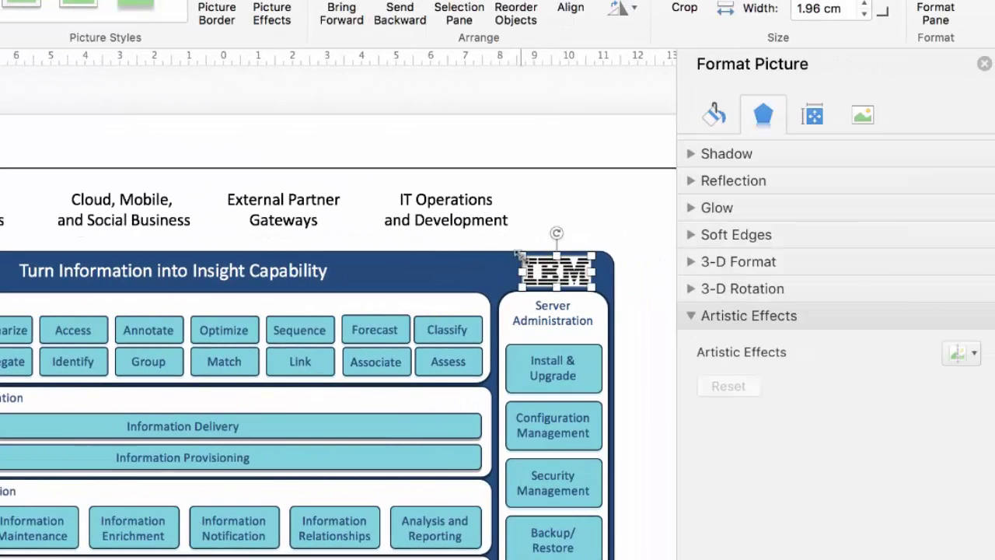
left_click_drag(519, 254, 394, 196)
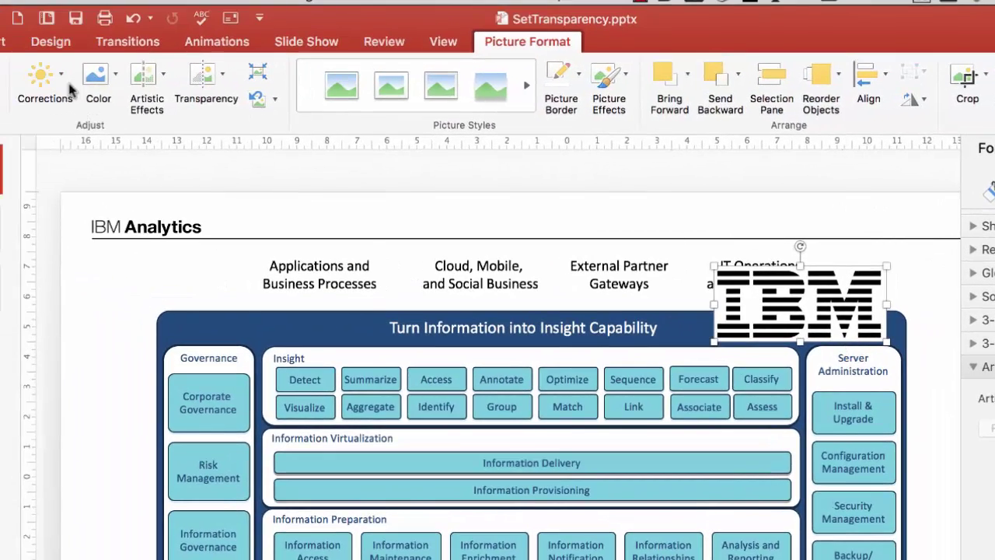
Set white as the transparent color of the IBM logo above the Server Administration column
left_click(62, 81)
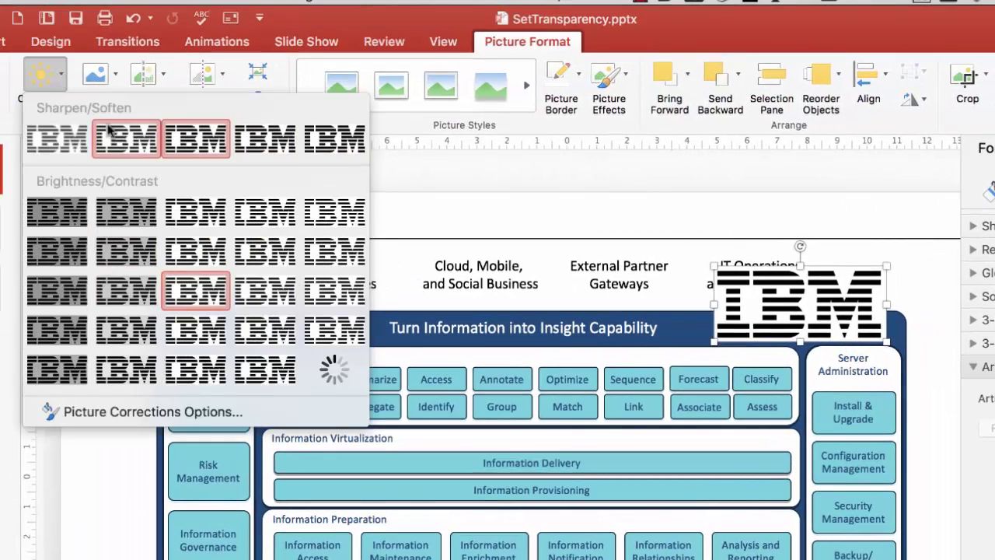
left_click(114, 72)
left_click(109, 75)
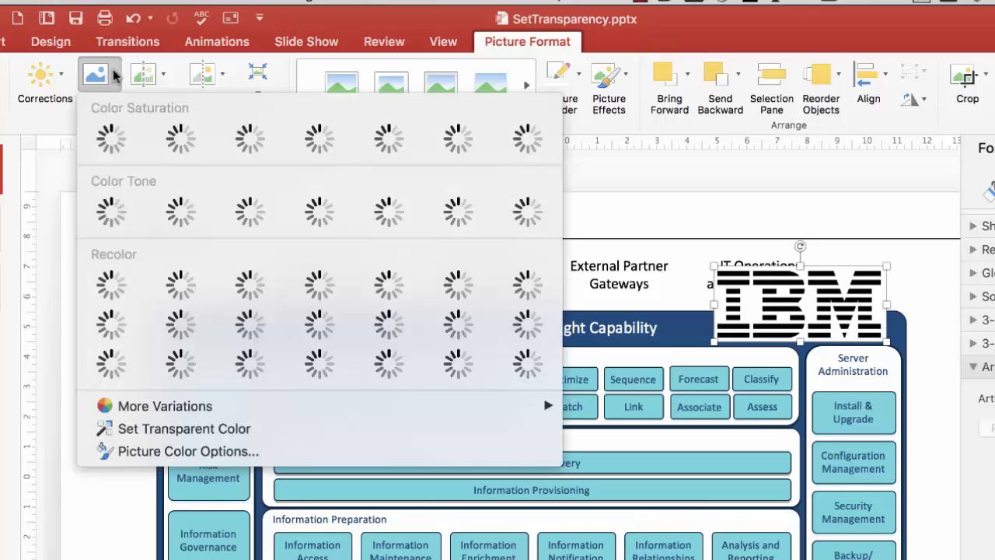
left_click(121, 428)
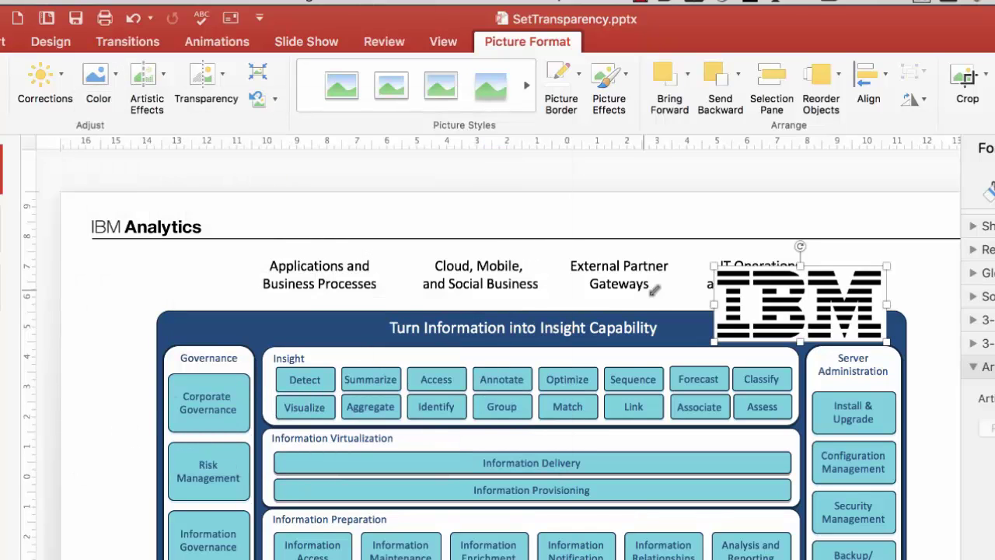
left_click(751, 298)
left_click(754, 190)
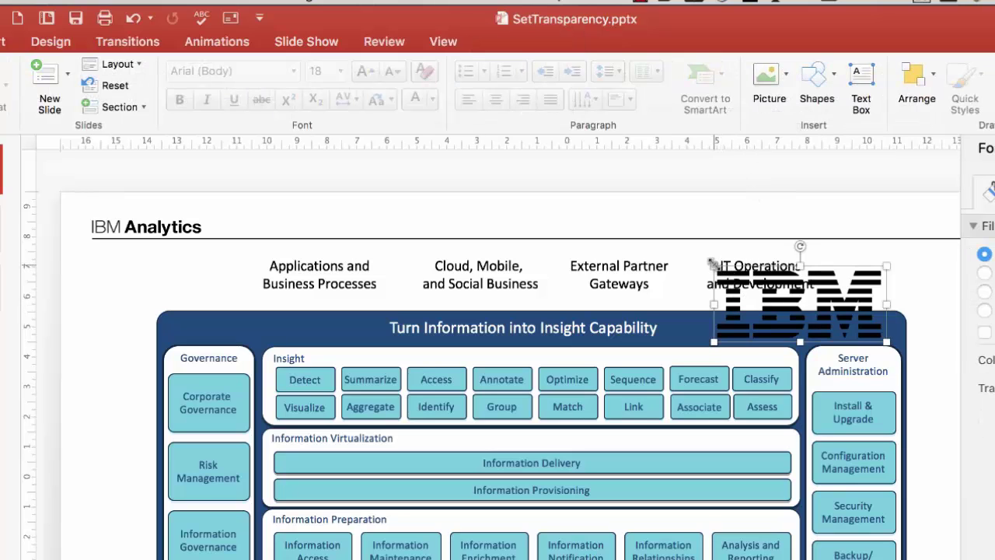
Shrink the IBM logo to fit the blue header above Server Administration and recolor it with the near-white Recolor variant
left_click_drag(715, 266, 825, 327)
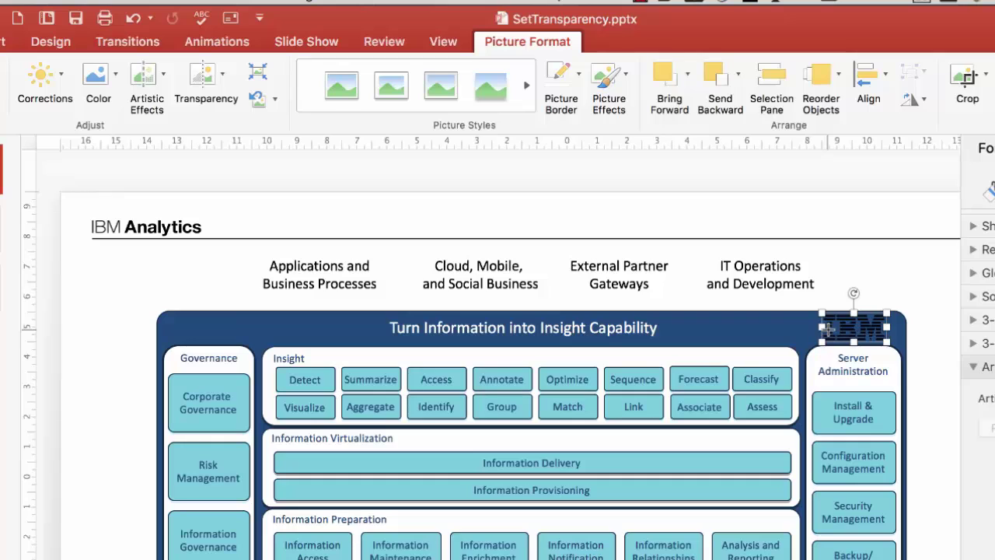
left_click_drag(823, 313, 828, 316)
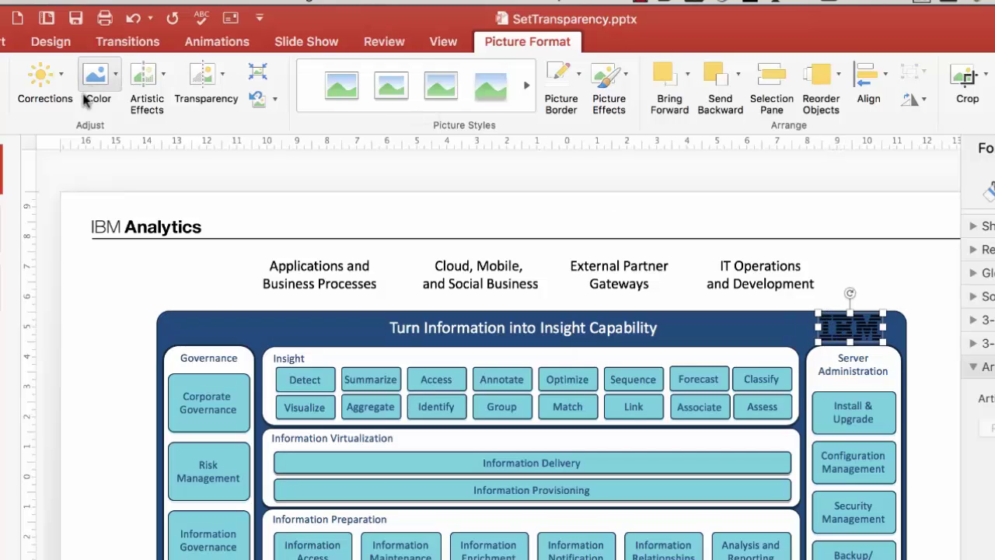
left_click(115, 80)
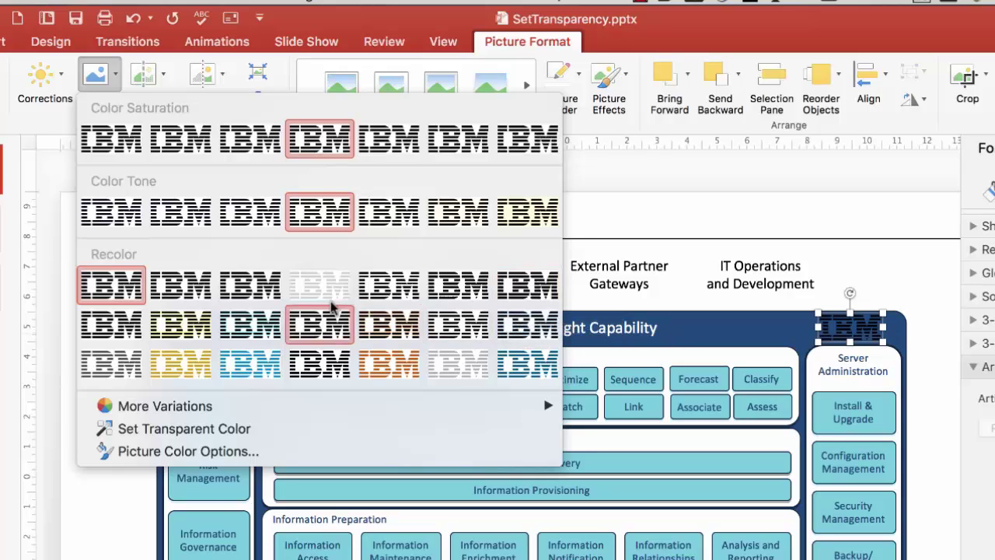
left_click(309, 289)
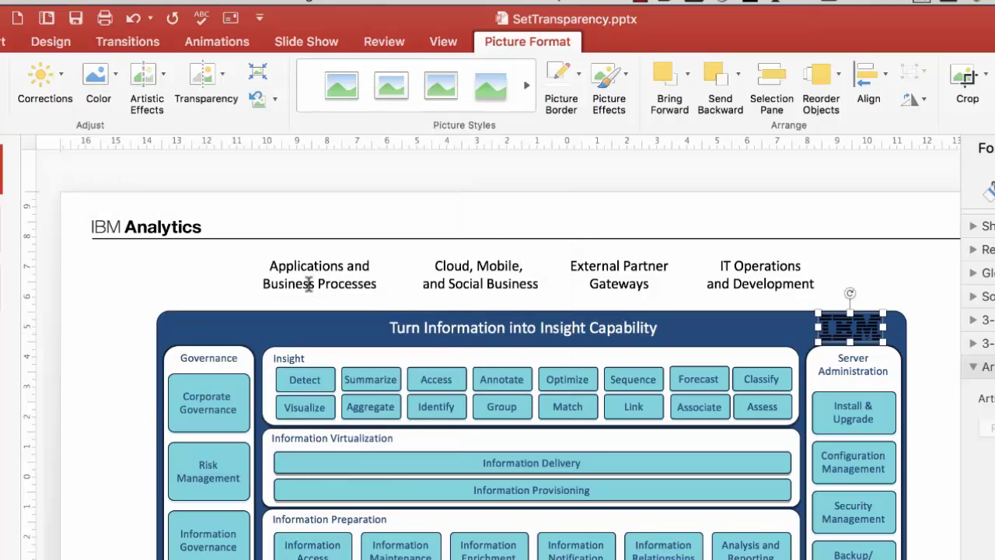
left_click(480, 224)
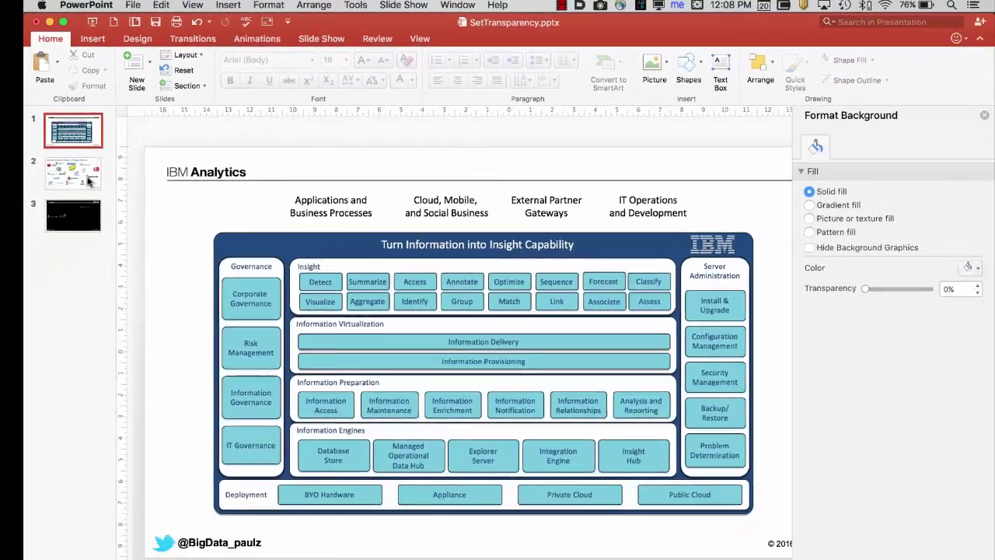
Look over slide 2, return to slide 1 and close the Format Background pane
key("Page_Down")
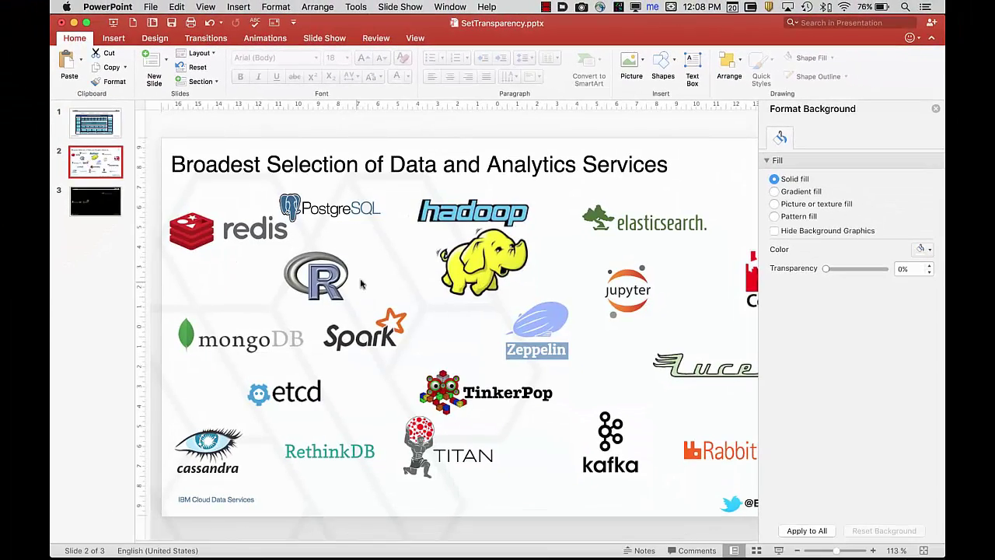
left_click(89, 123)
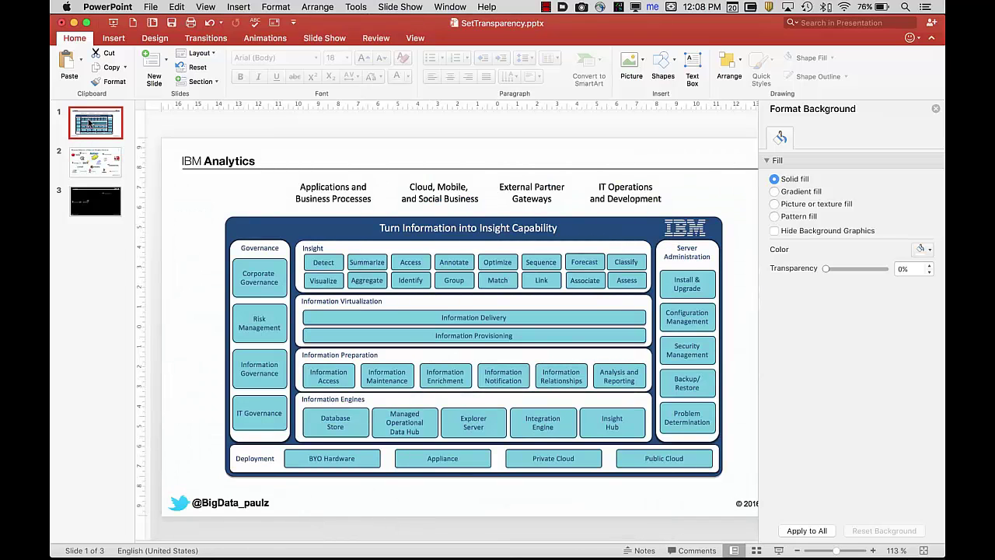
left_click(936, 109)
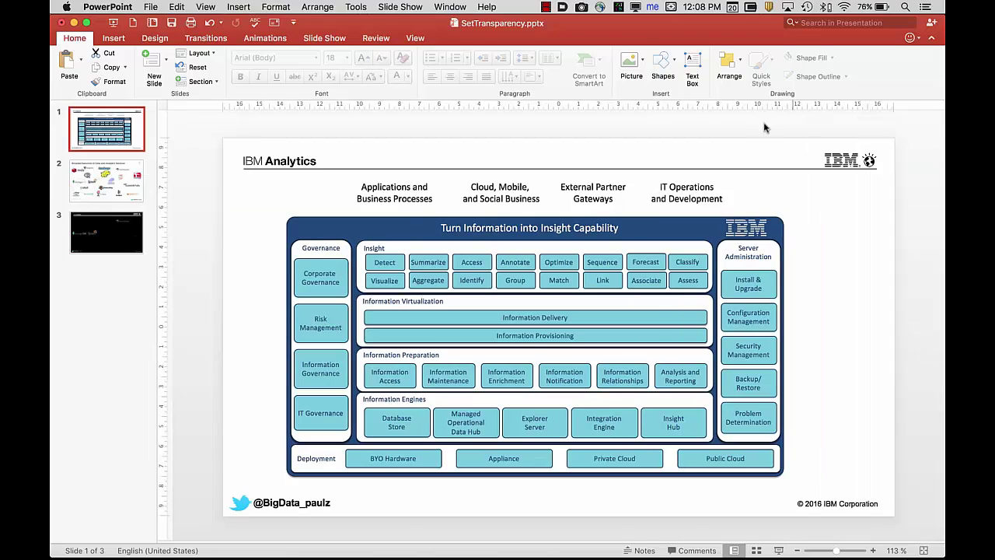
left_click(744, 129)
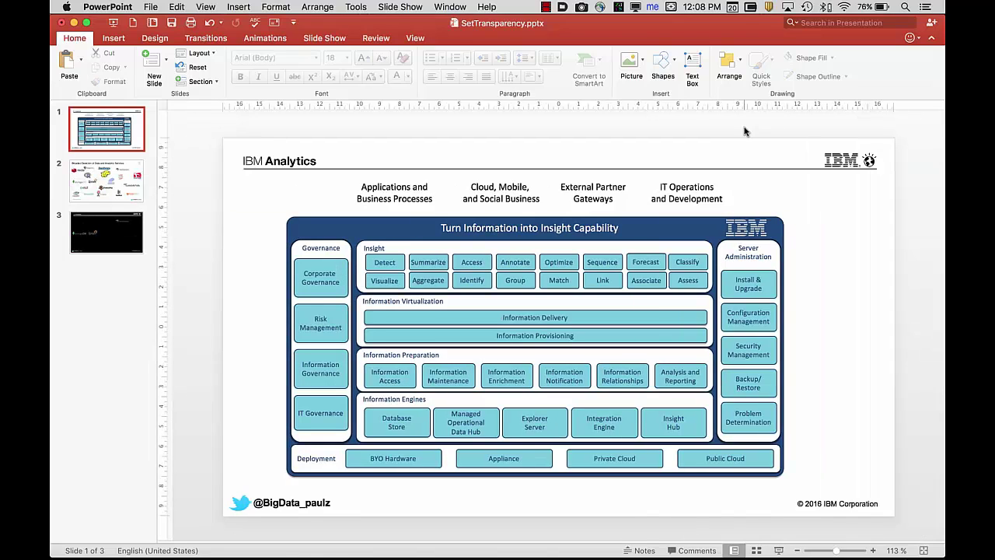
Switch to Firefox, open the full-size IBM Personal Computer image from the search results, and place it on slide 1 in PowerPoint
key("ctrl+alt+Left")
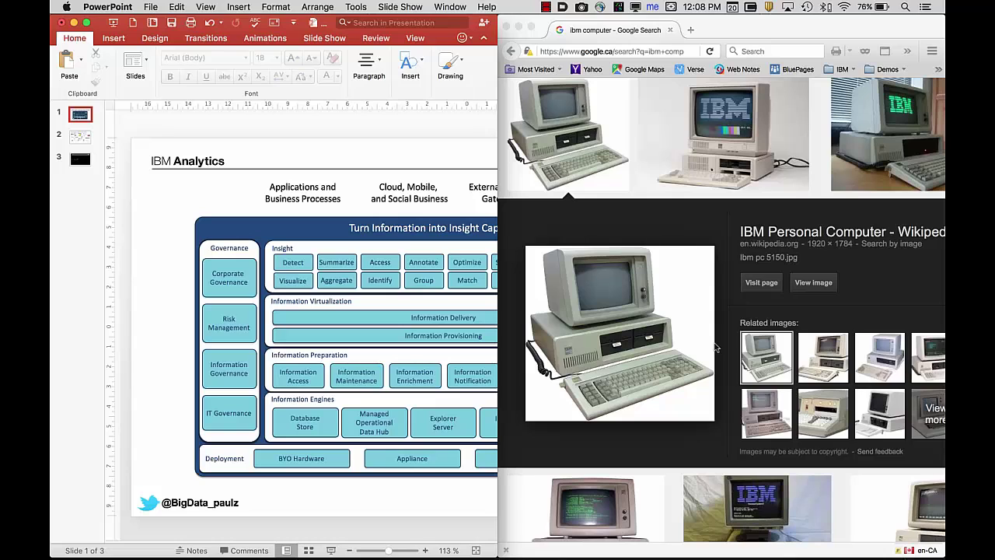
left_click(812, 284)
left_click(811, 284)
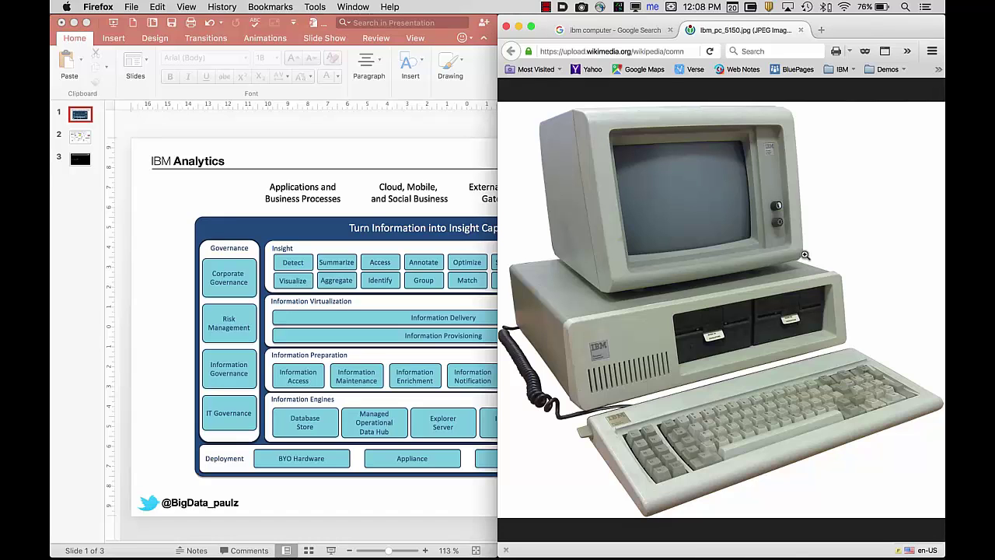
left_click(626, 31)
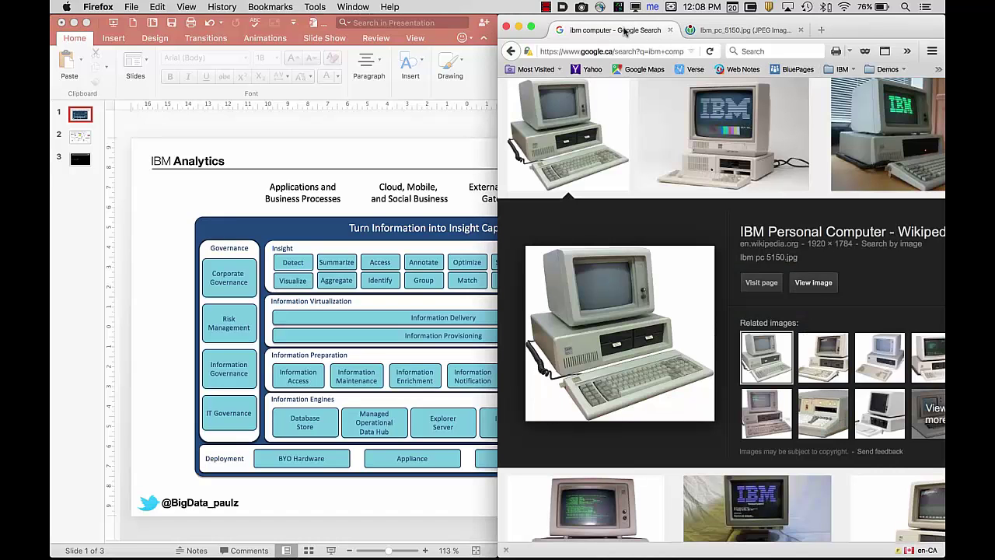
left_click(722, 31)
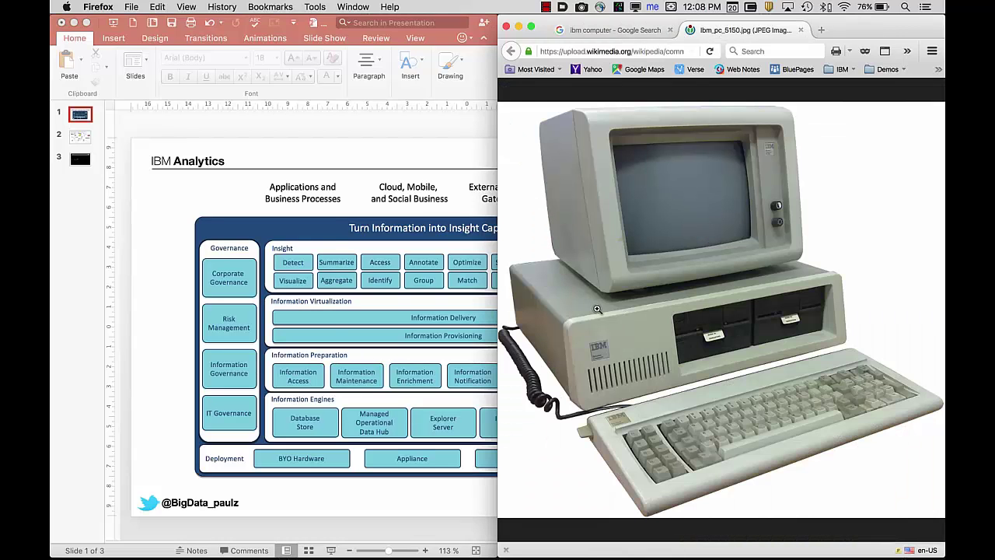
left_click_drag(595, 310, 336, 303)
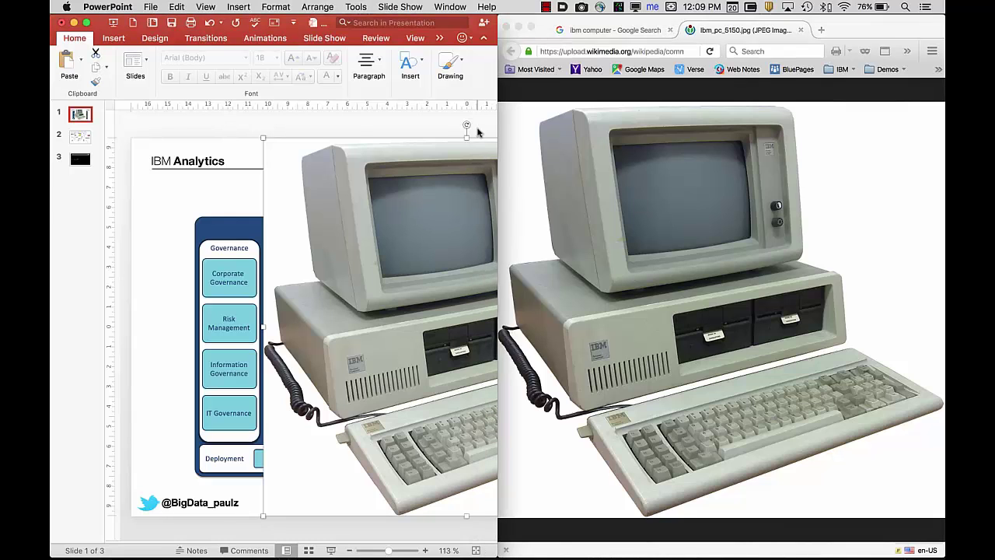
key("super+alt+f")
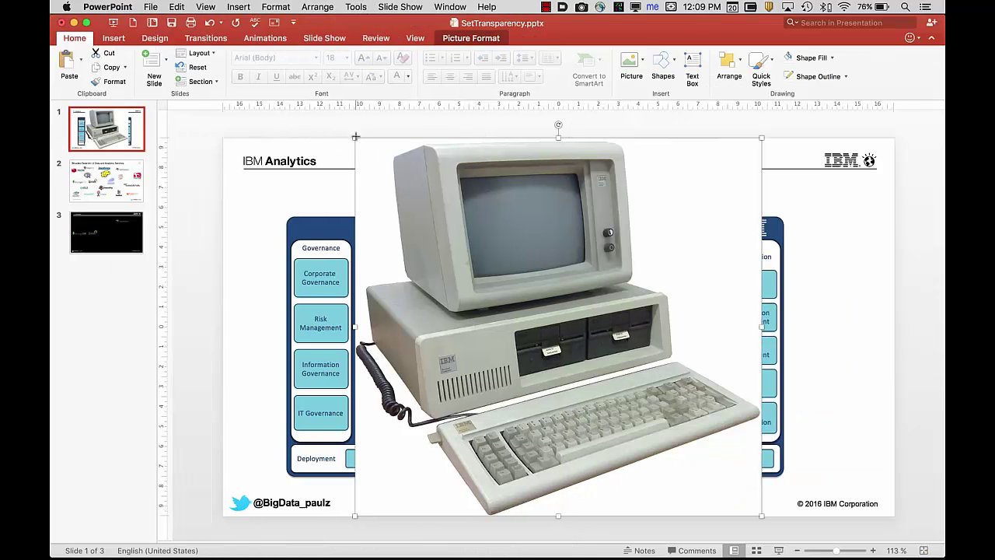
Shrink the computer picture to about 9.1 by 9.8 cm and position it over the left part of slide 1's diagram
left_click_drag(355, 136, 489, 279)
left_click_drag(543, 356, 293, 294)
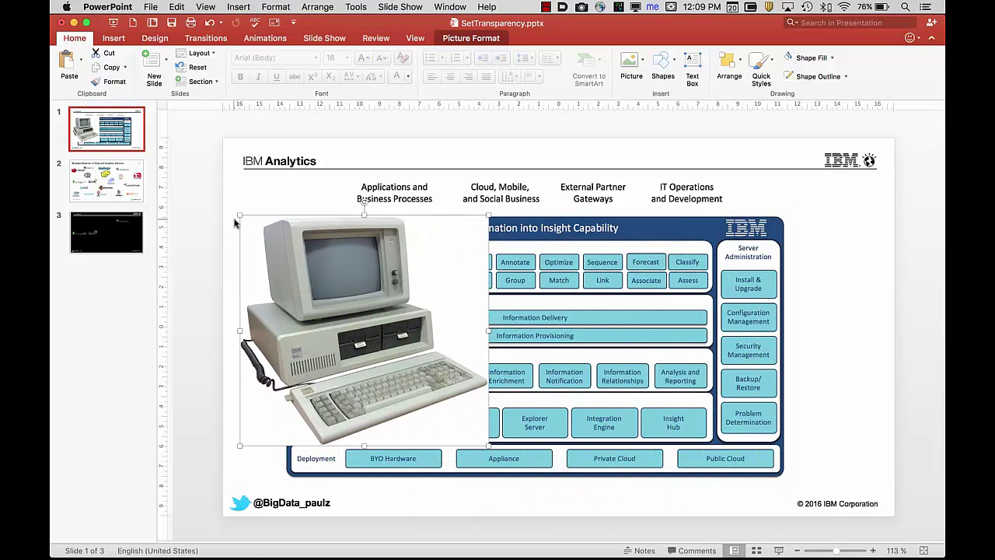
left_click_drag(235, 223, 412, 359)
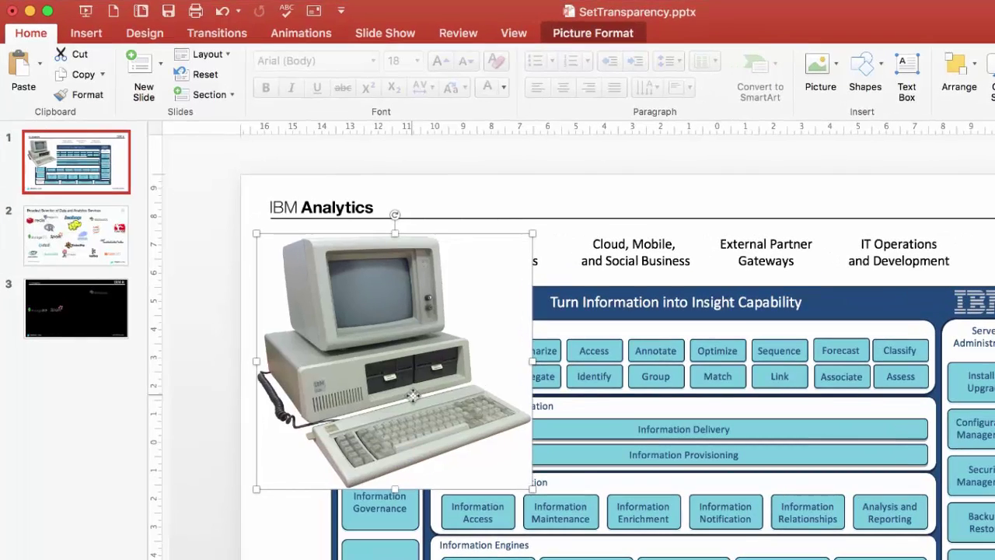
Set the computer picture's white background as its transparent color
left_click(569, 34)
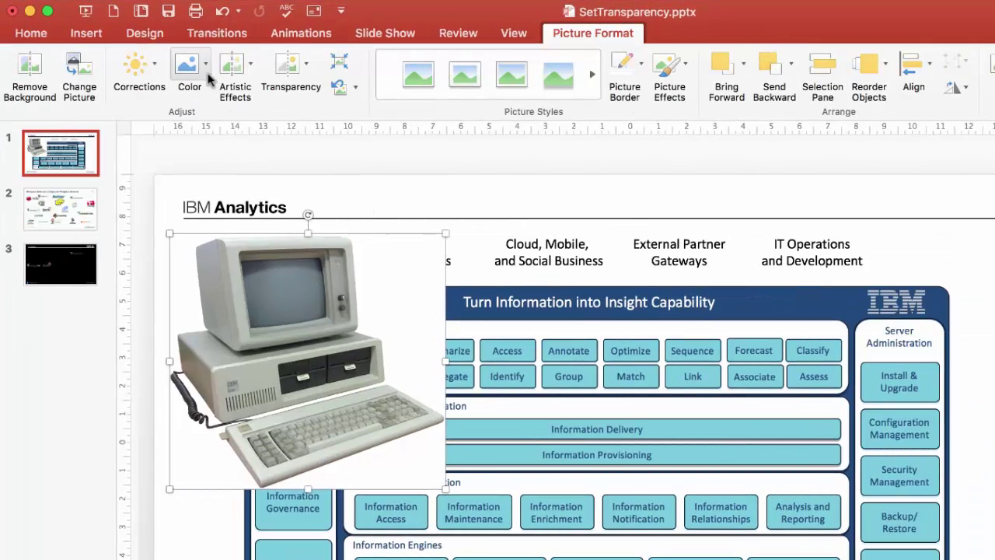
left_click(207, 72)
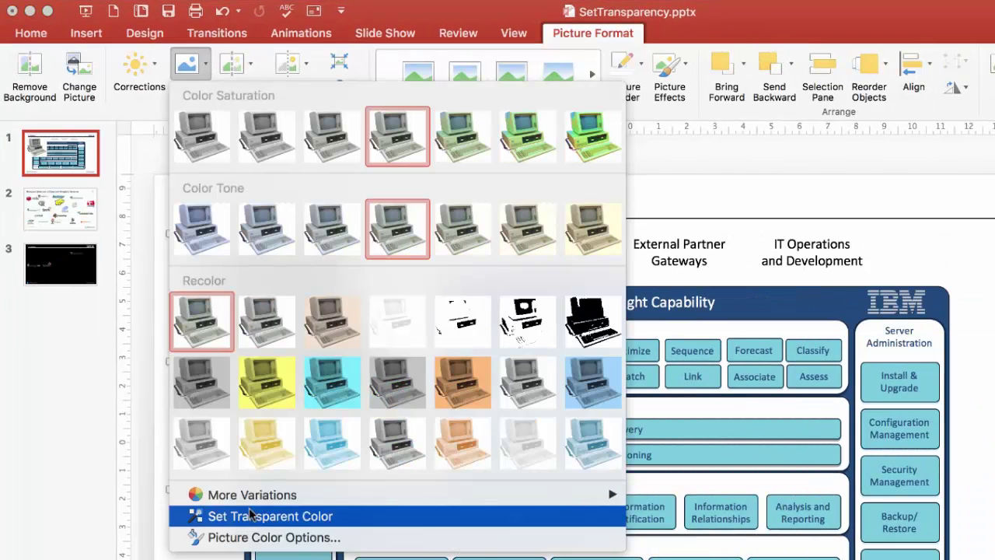
left_click(250, 515)
left_click(399, 294)
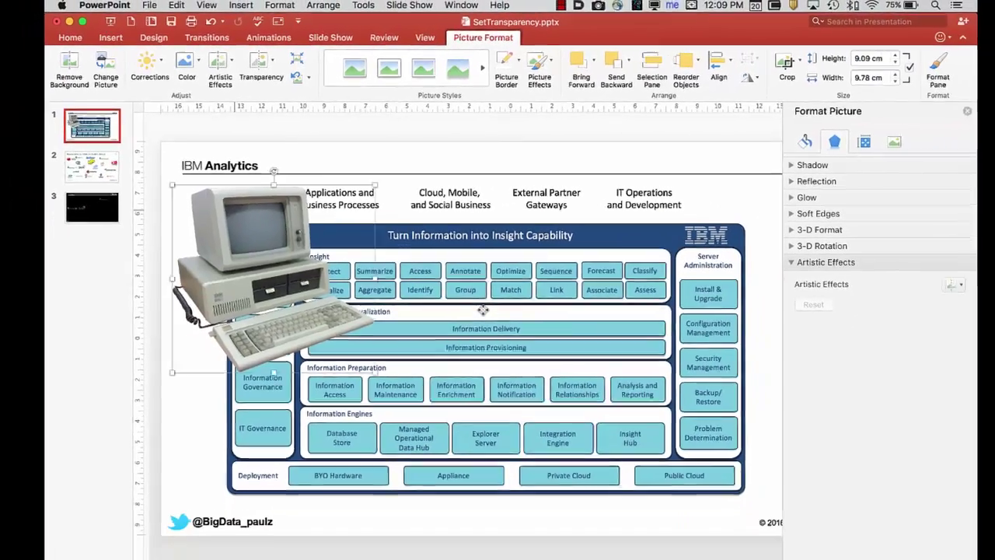
Move the computer picture to the diagram's lower-right corner and shrink it to about 5.7 by 6.14 cm
left_click_drag(257, 297, 679, 427)
left_click_drag(579, 351, 664, 386)
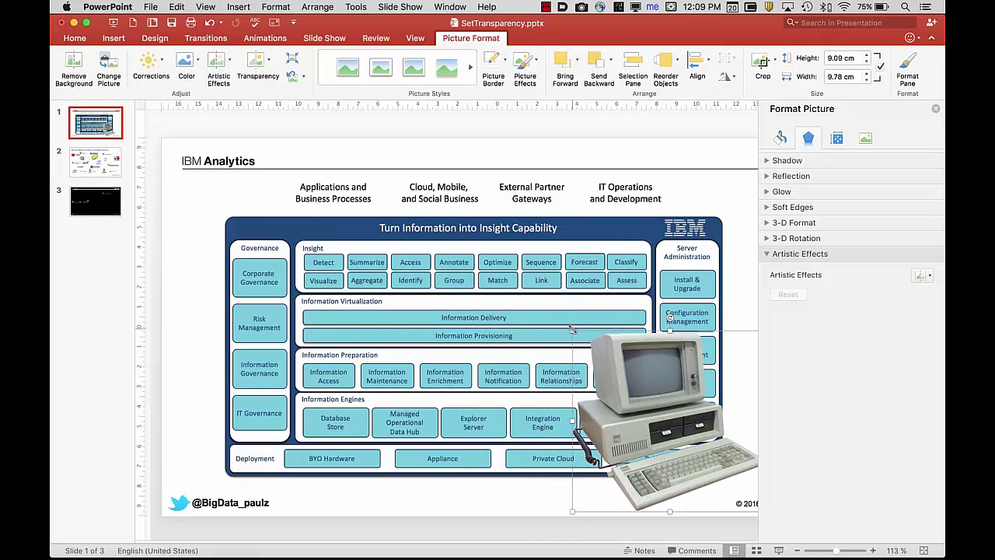
left_click_drag(571, 328, 644, 399)
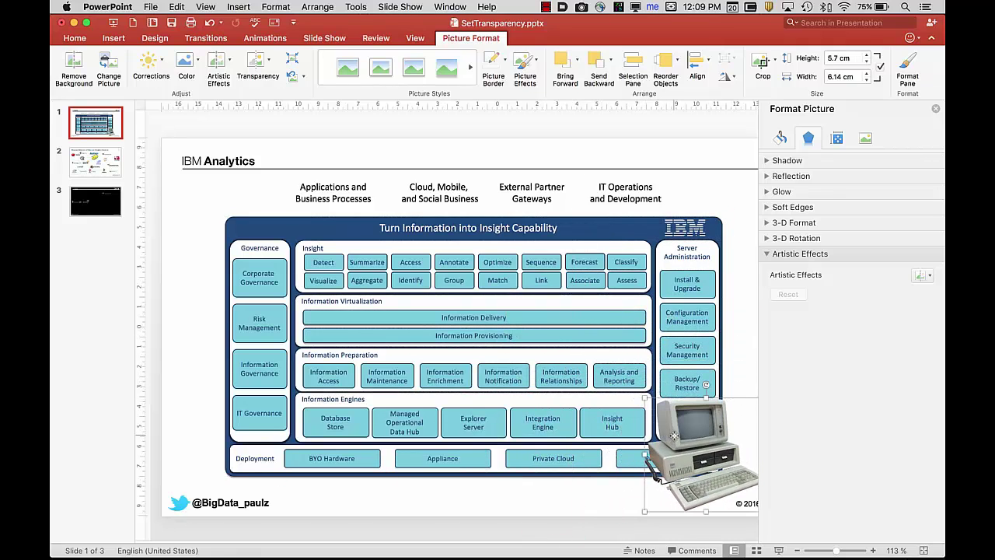
Copy the computer picture onto black slide 3, place it between the Spark and elasticsearch logos, and enlarge it from its lower-right corner
left_click(105, 204)
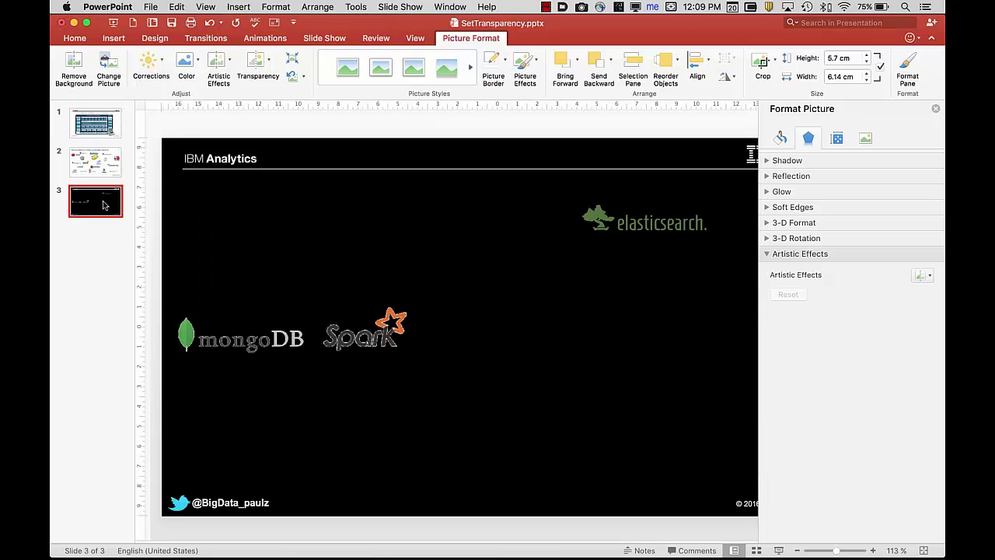
left_click(413, 278)
key("super+v")
left_click_drag(670, 440, 493, 305)
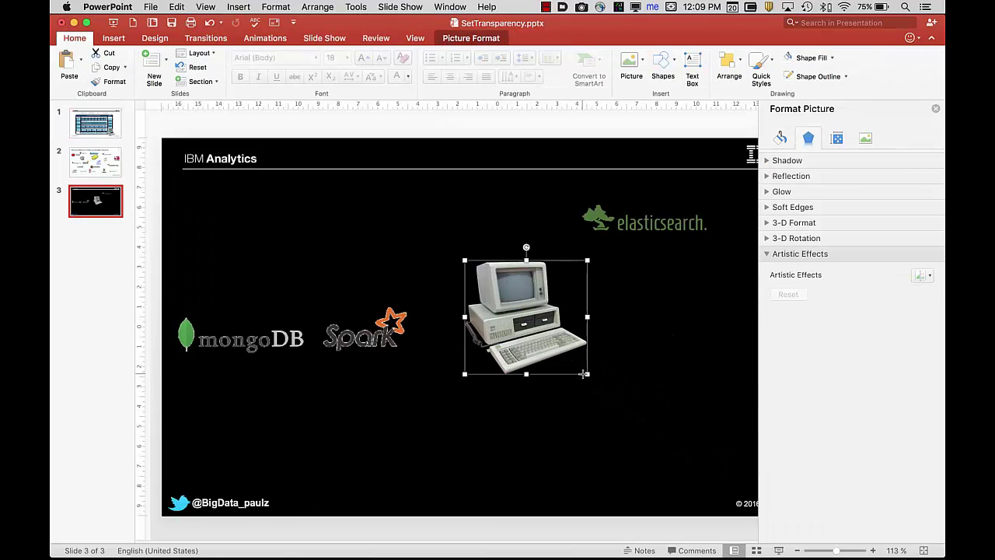
left_click_drag(584, 374, 684, 465)
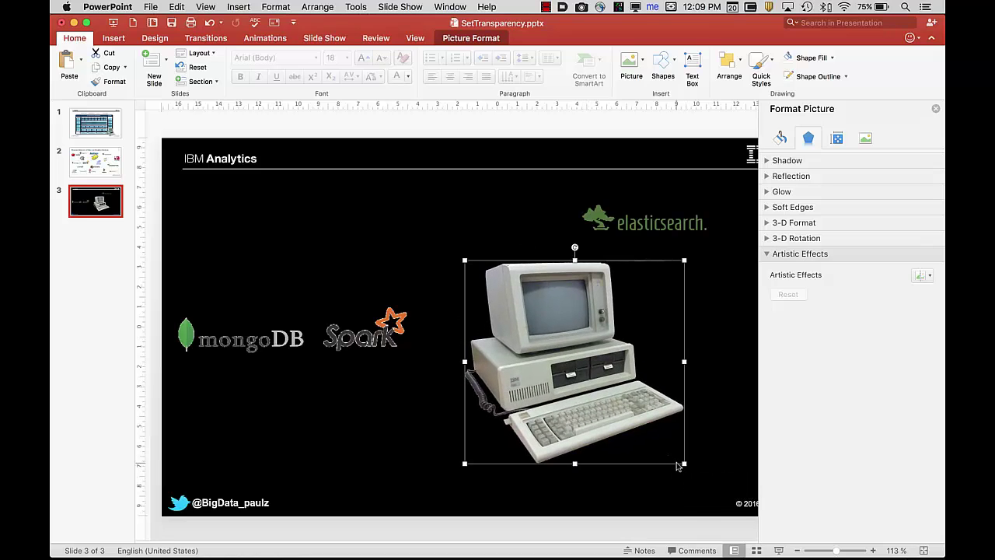